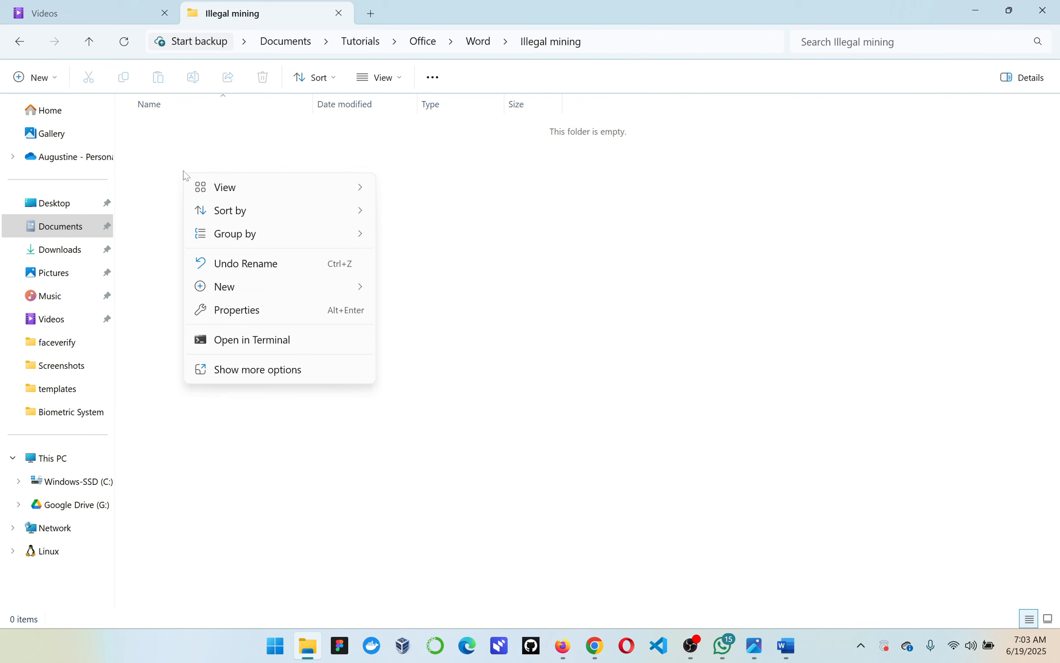
Create a new Microsoft Word document named "illegal mining" in the Illegal mining folder
mouse_move(316, 287)
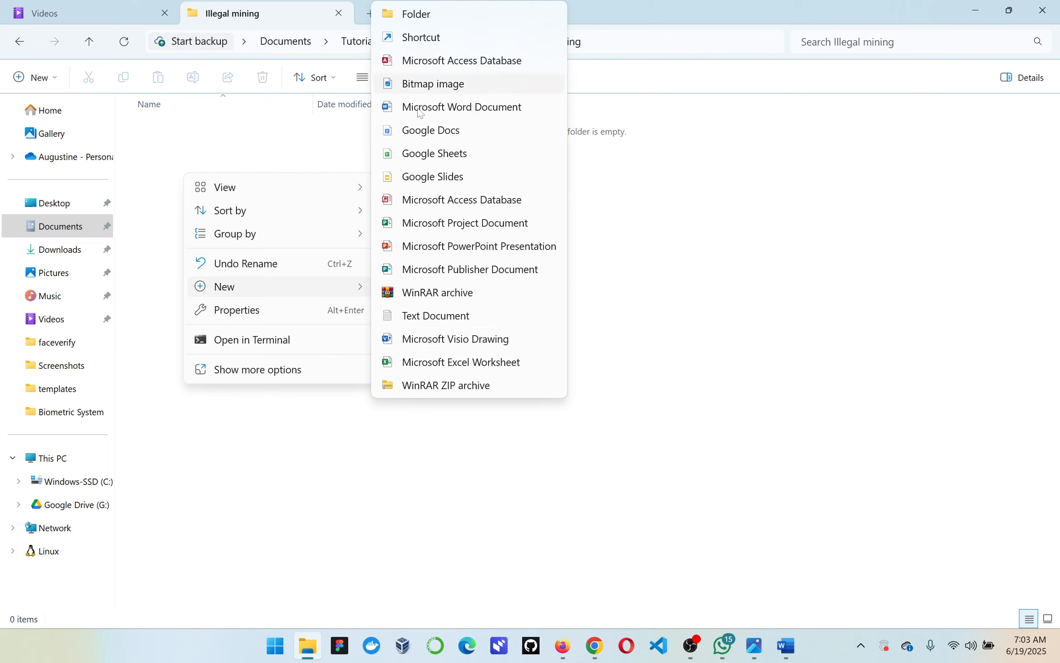
left_click(449, 106)
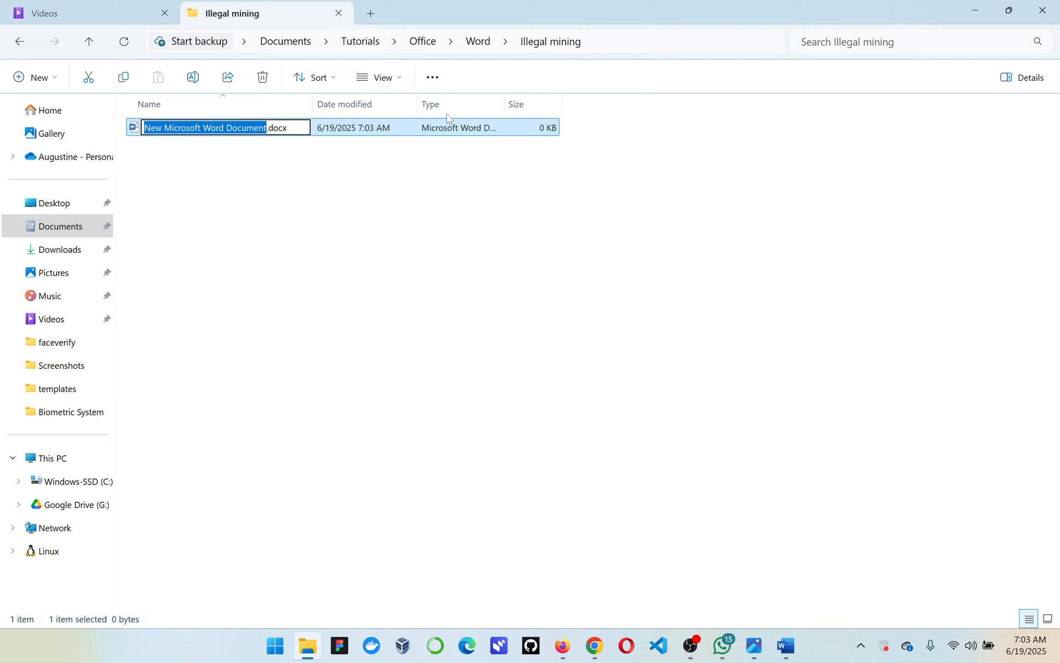
type("illega")
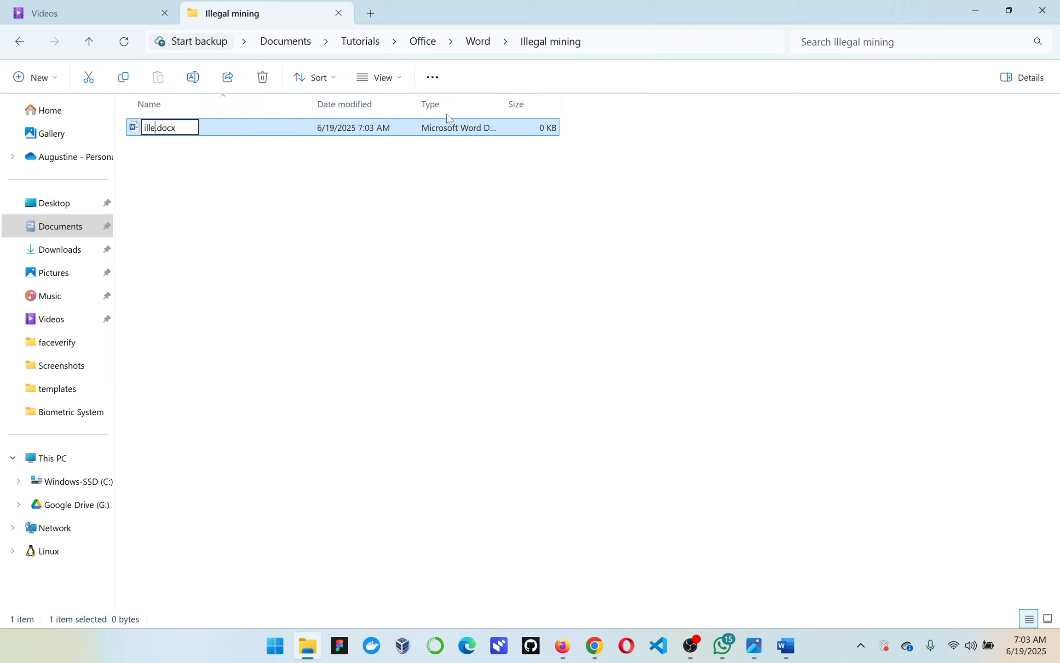
type("l minin")
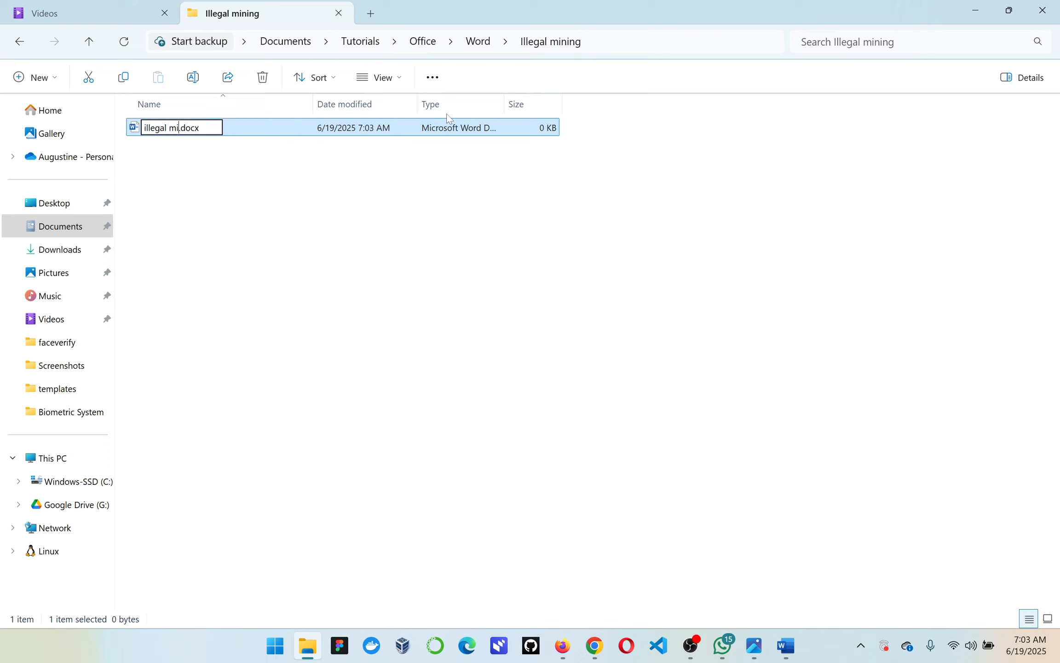
type("g")
key("Return")
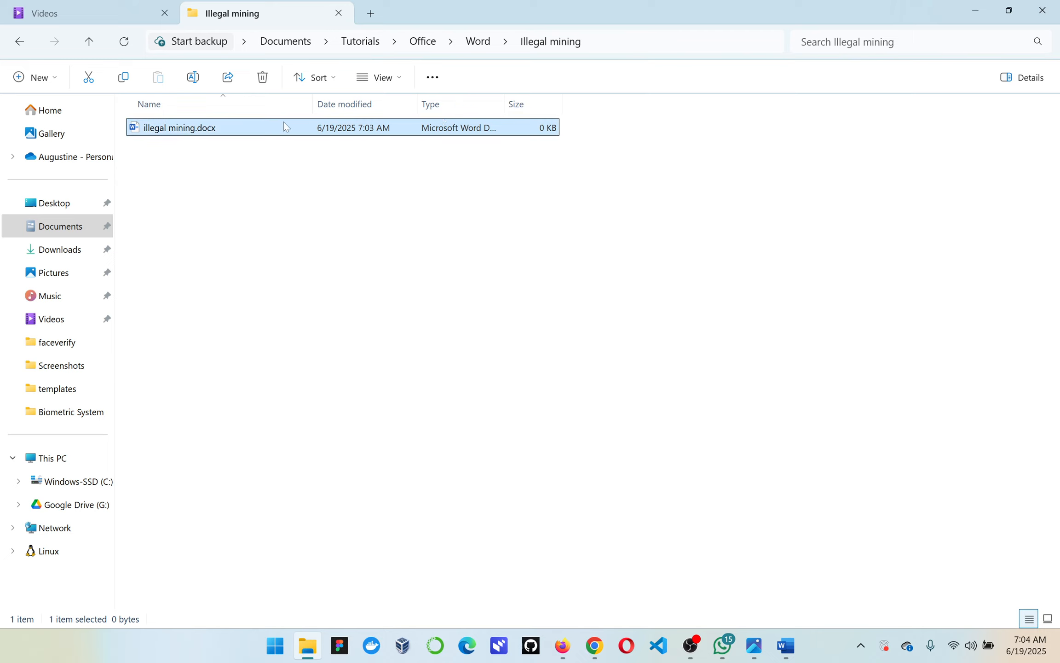
Open illegal mining.docx in Word and paste the copied text on illegal mining's effects into it, keeping the source formatting
double_click(256, 130)
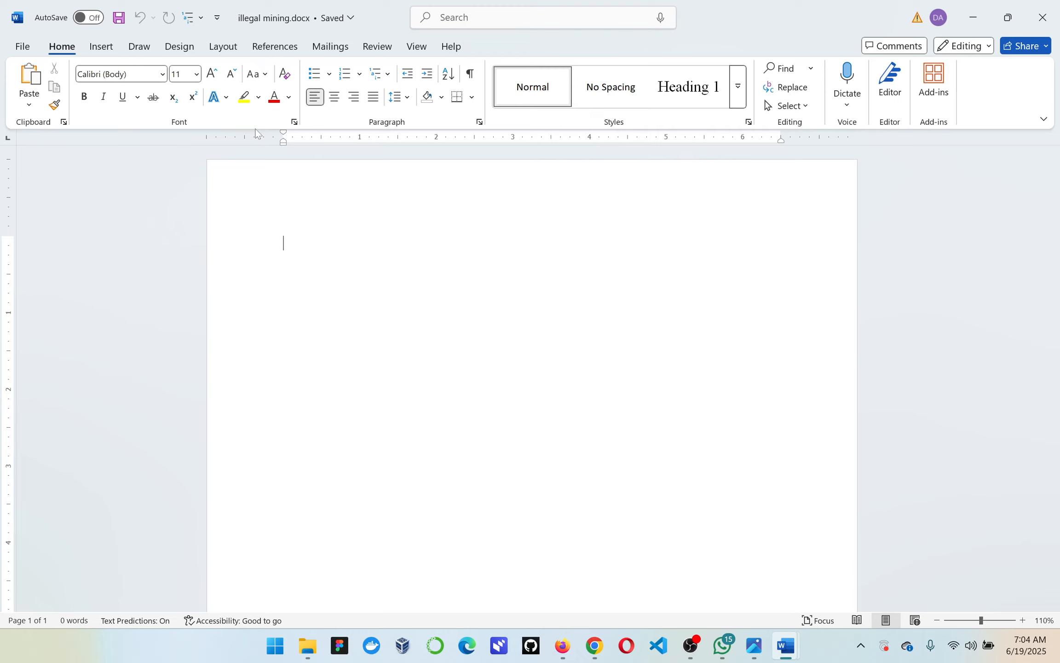
right_click(266, 229)
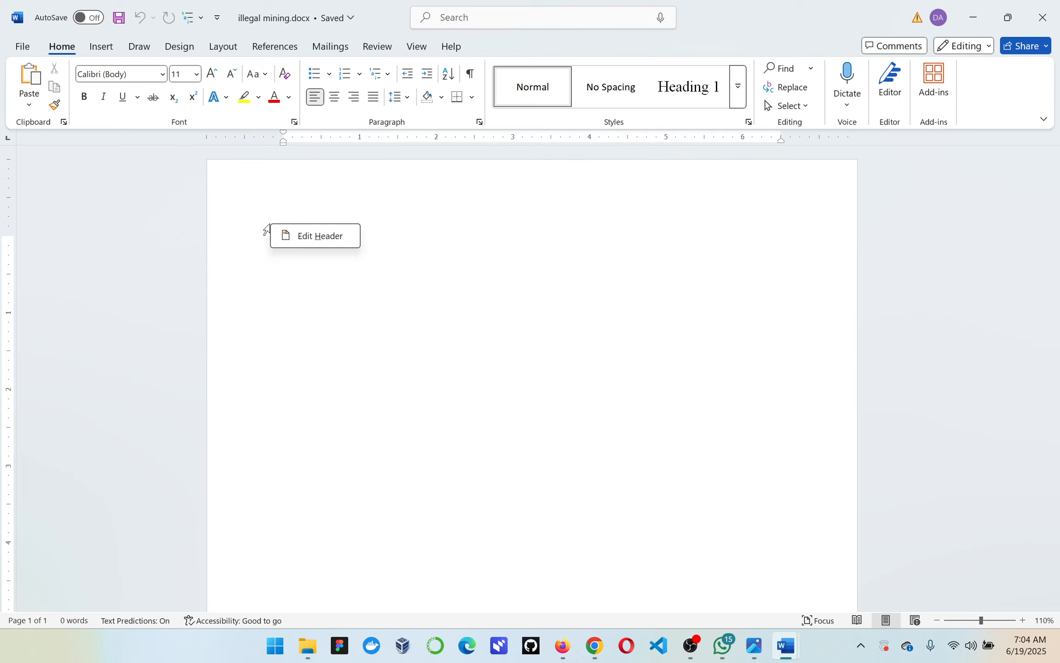
right_click(288, 271)
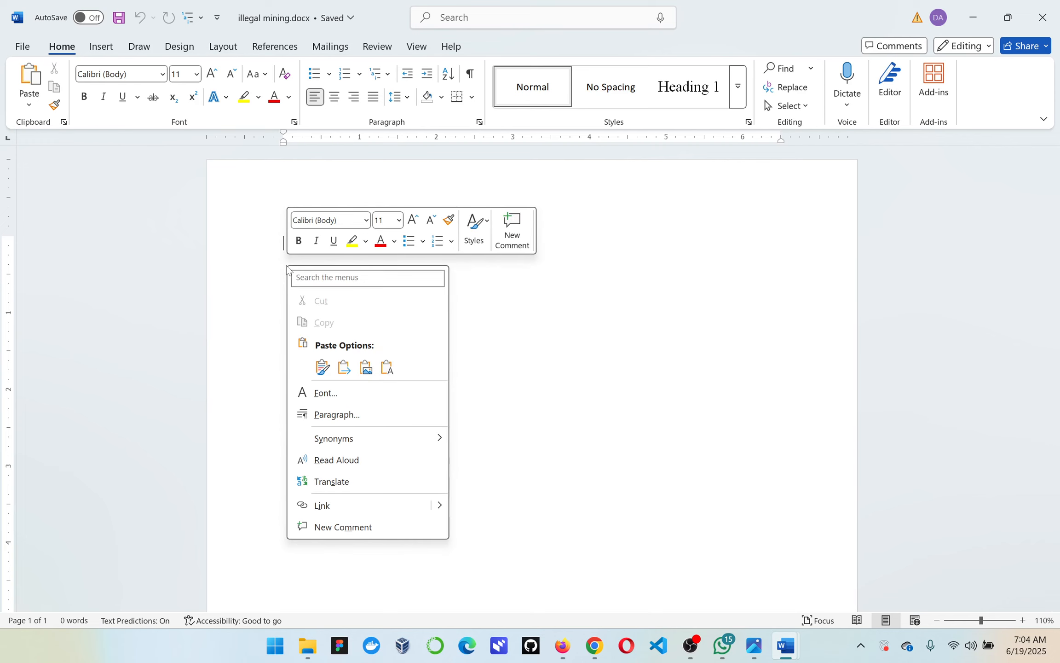
left_click(322, 367)
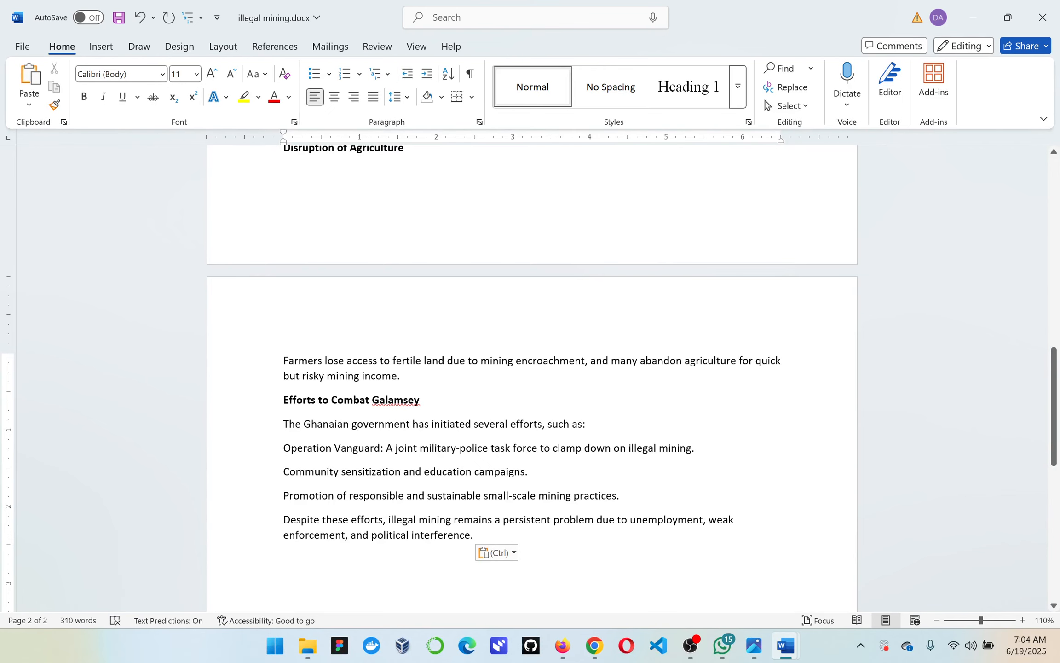
Insert page numbers at the bottom of the page in the Plain Number 2 style and return to the body text
scroll(532, 378, "up", 12)
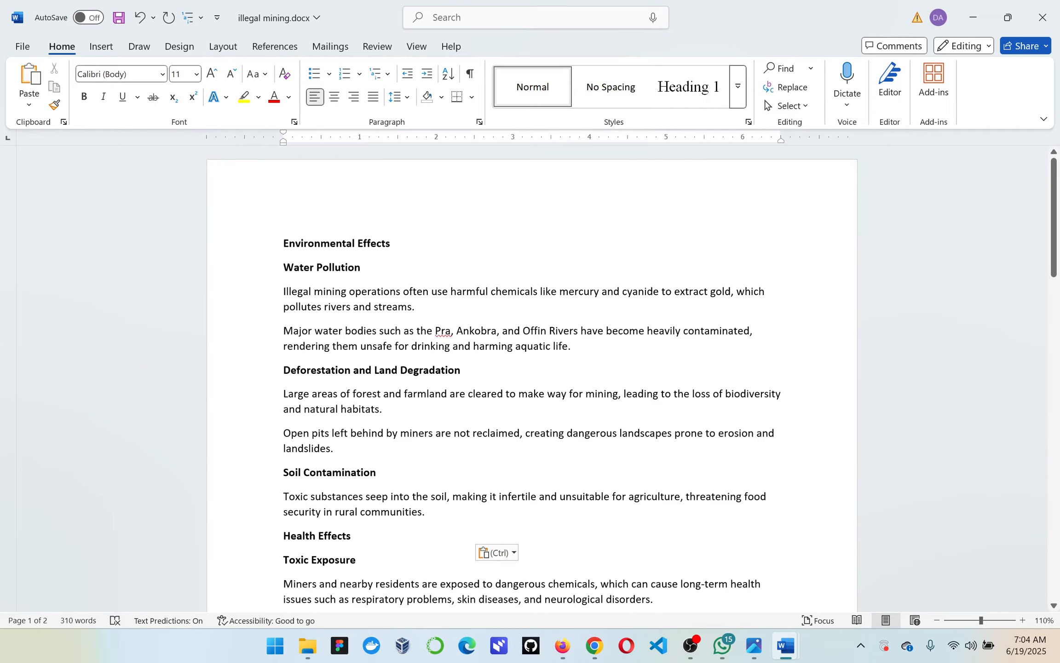
scroll(321, 365, "down", 12)
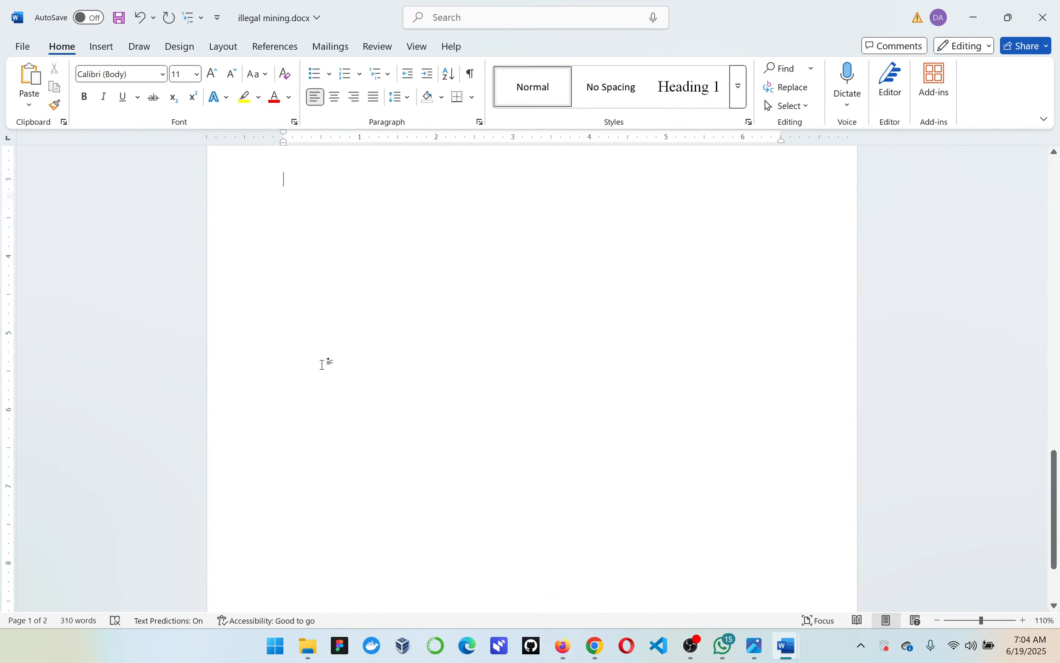
scroll(321, 365, "down", 3)
scroll(322, 364, "up", 15)
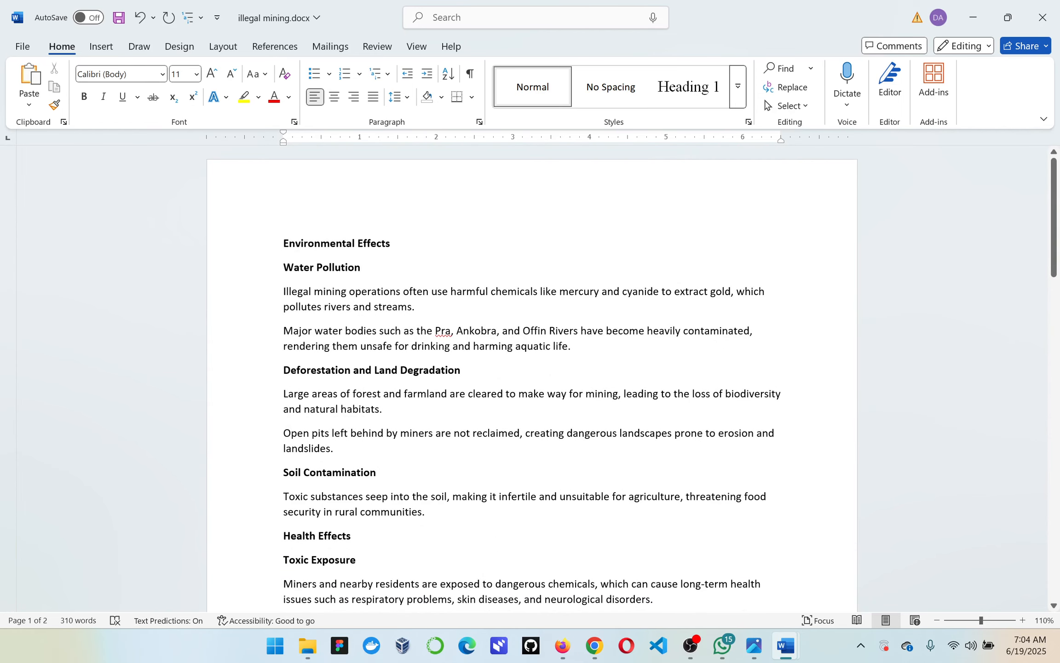
left_click(102, 47)
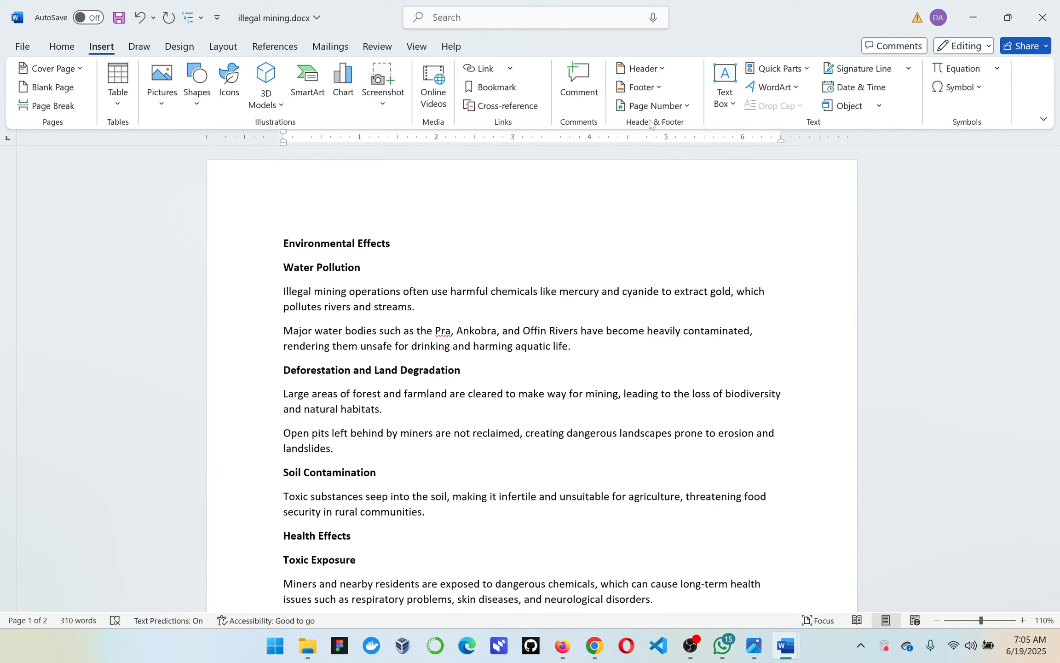
left_click(670, 115)
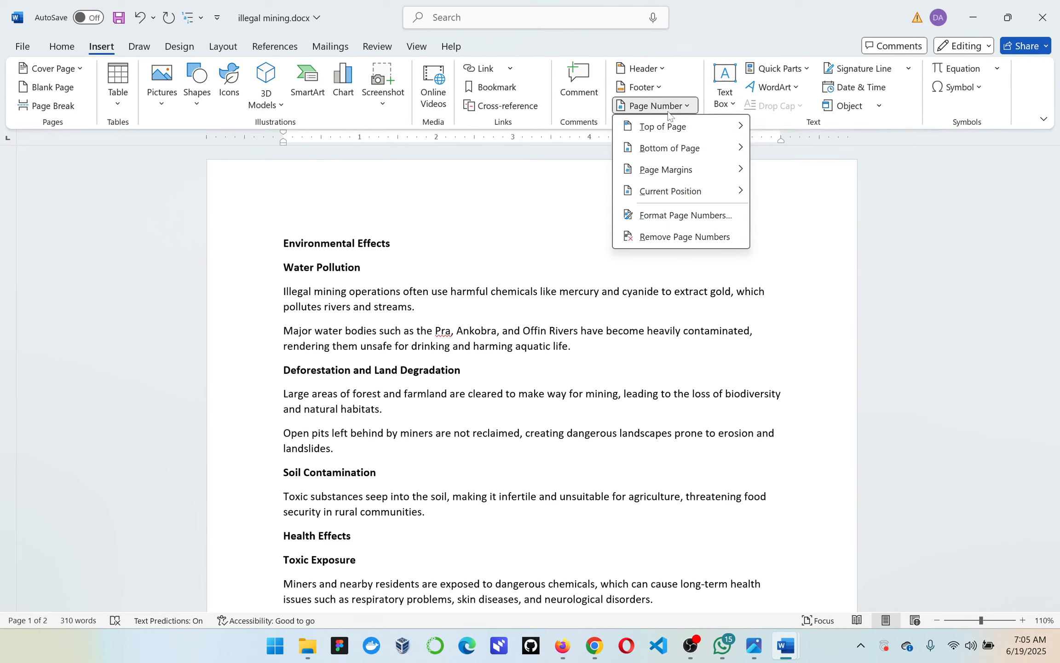
mouse_move(686, 150)
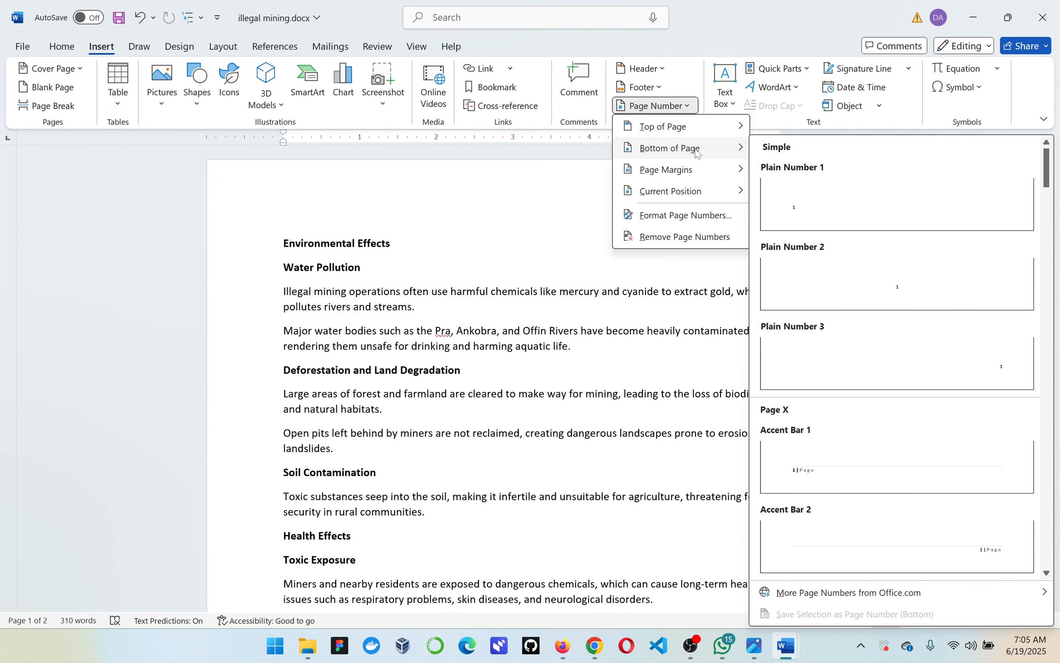
left_click(874, 271)
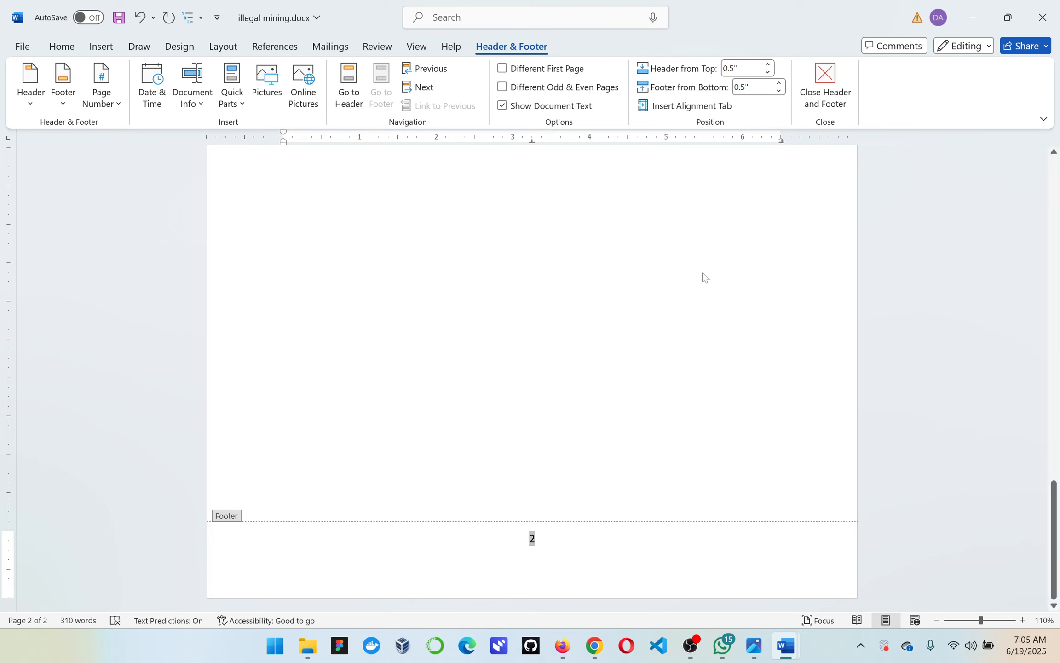
scroll(706, 278, "up", 20)
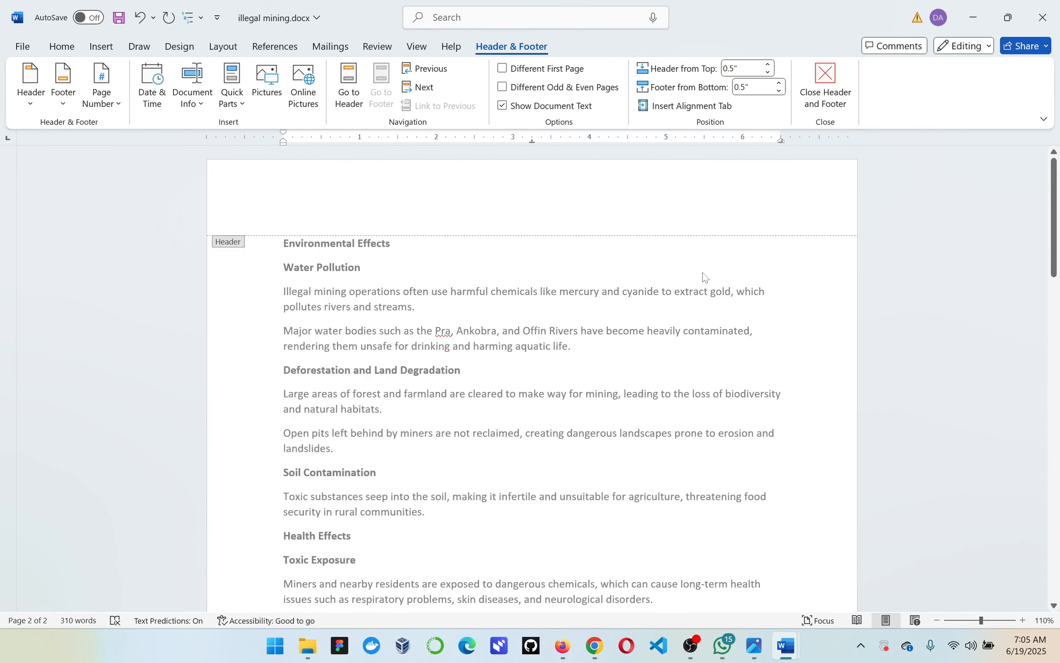
double_click(583, 331)
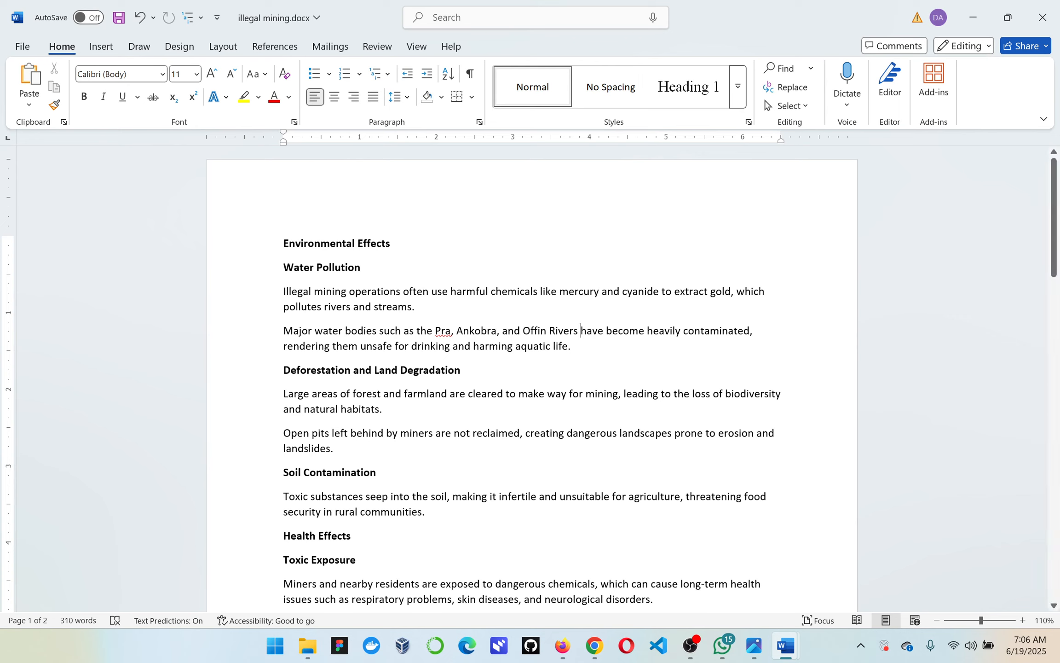
Format the entire document text in Times New Roman, size 12
left_click_drag(284, 243, 284, 291)
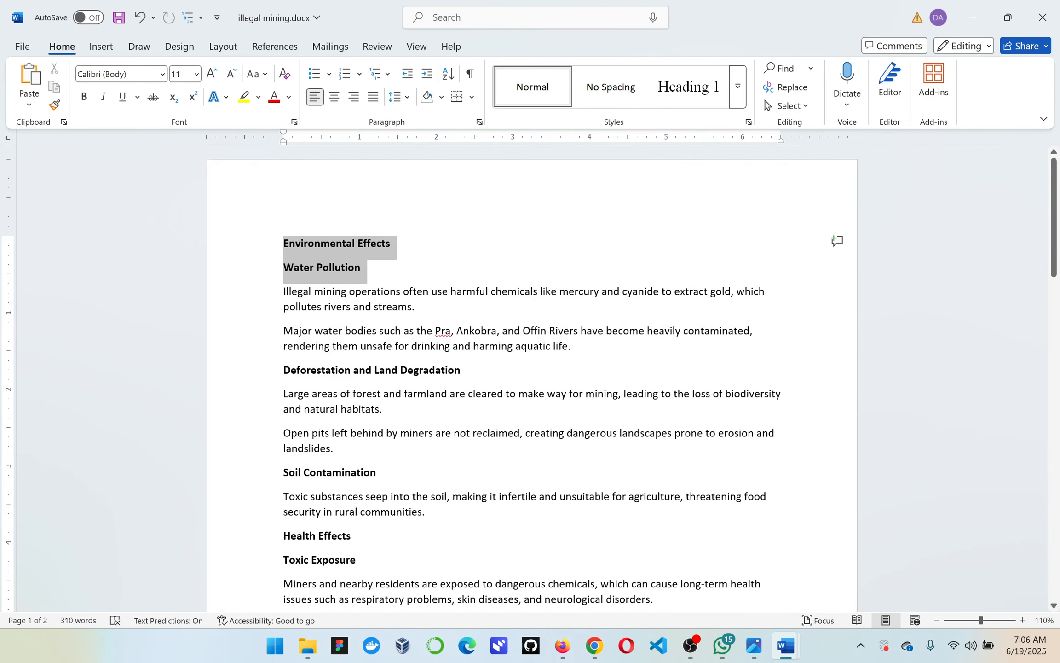
left_click(382, 260)
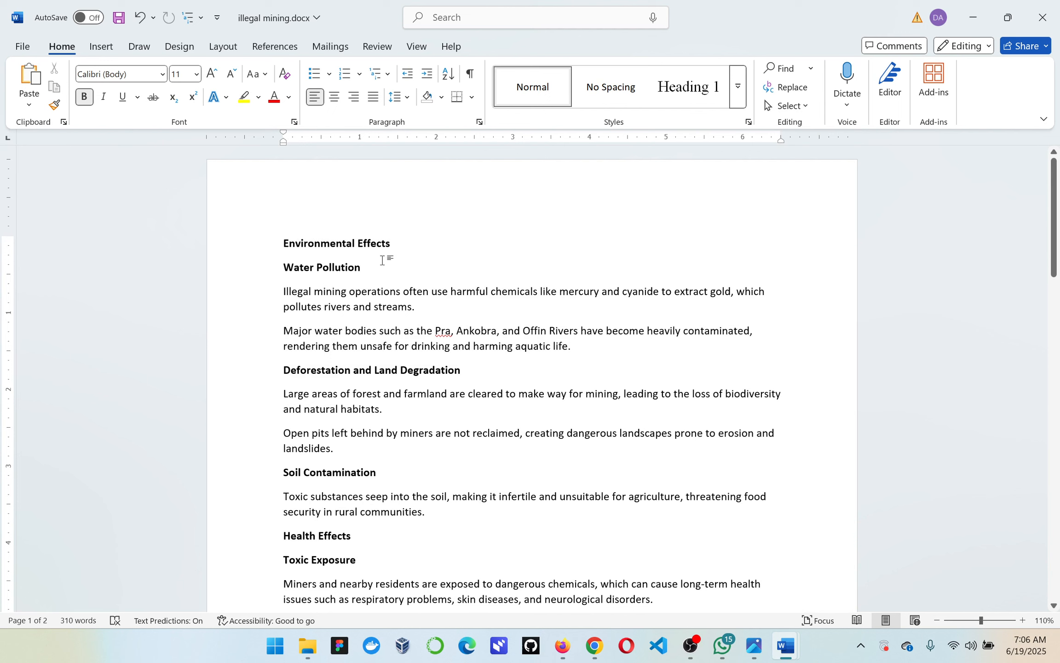
key("ctrl+a")
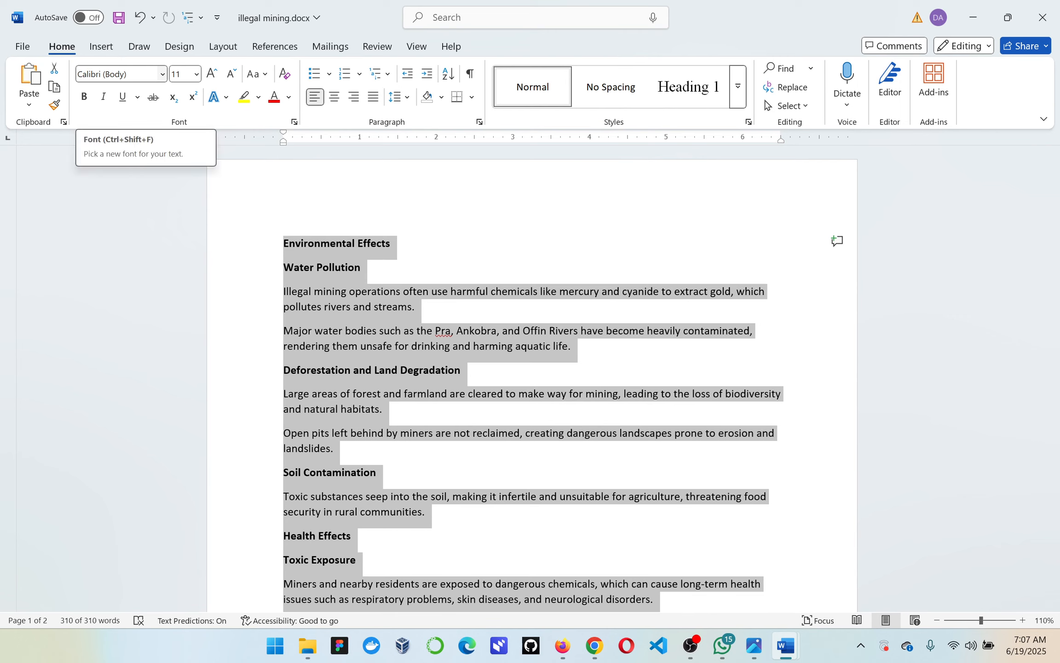
left_click(161, 77)
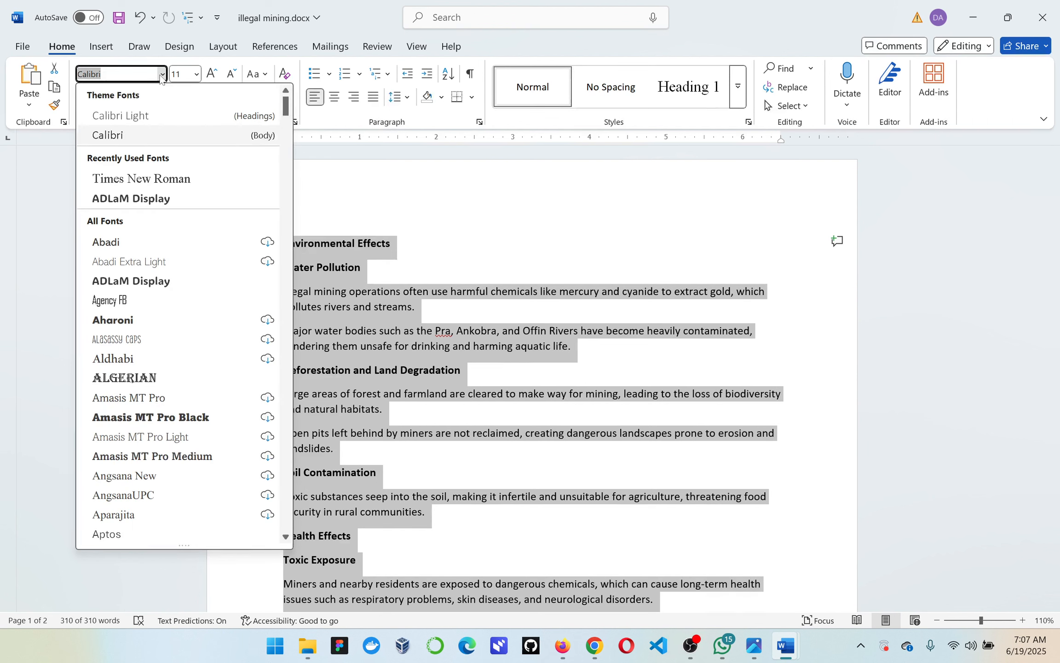
scroll(147, 256, "down", 20)
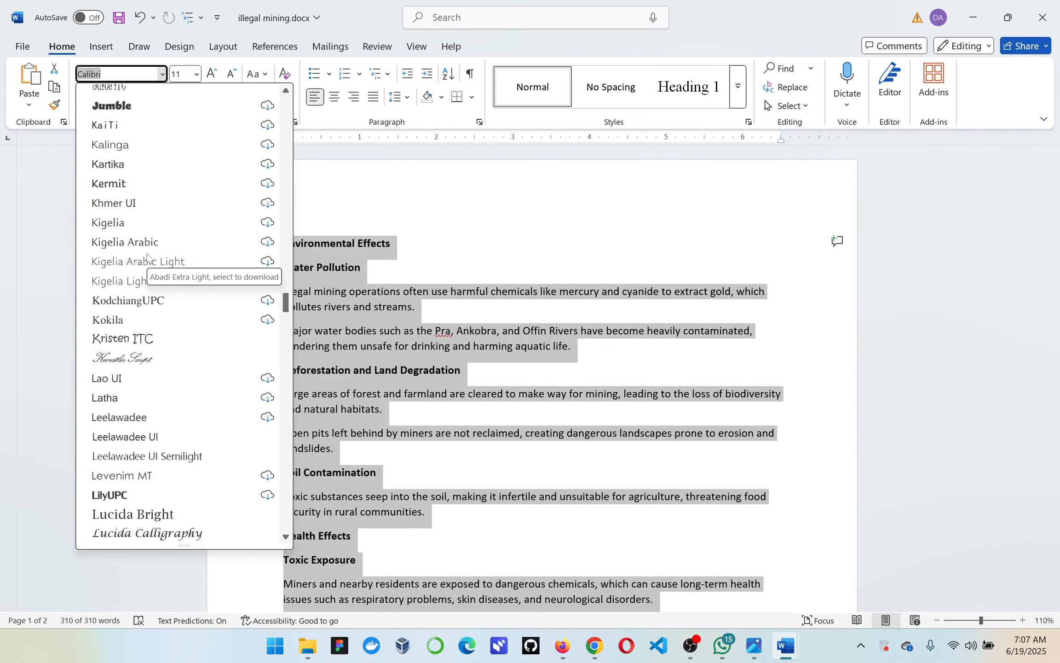
scroll(147, 256, "up", 20)
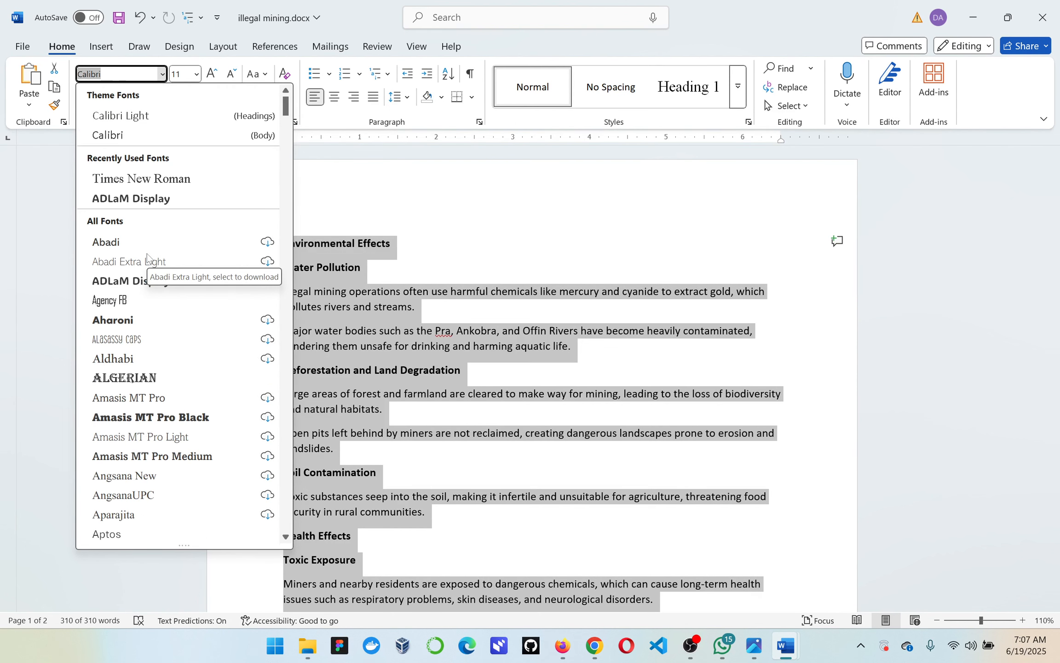
left_click(142, 179)
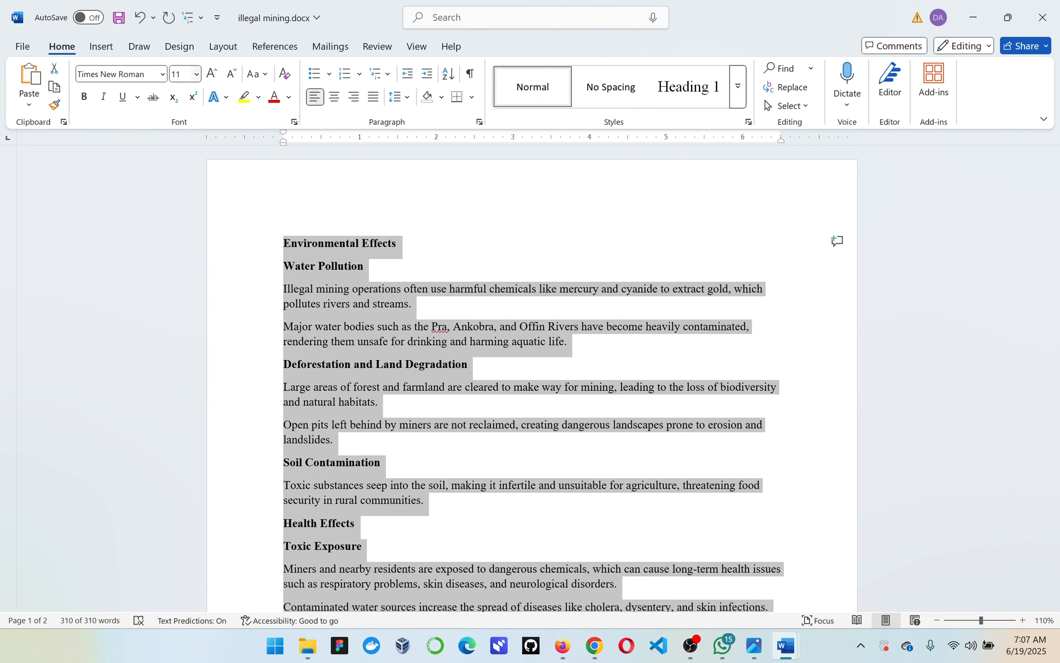
left_click(197, 75)
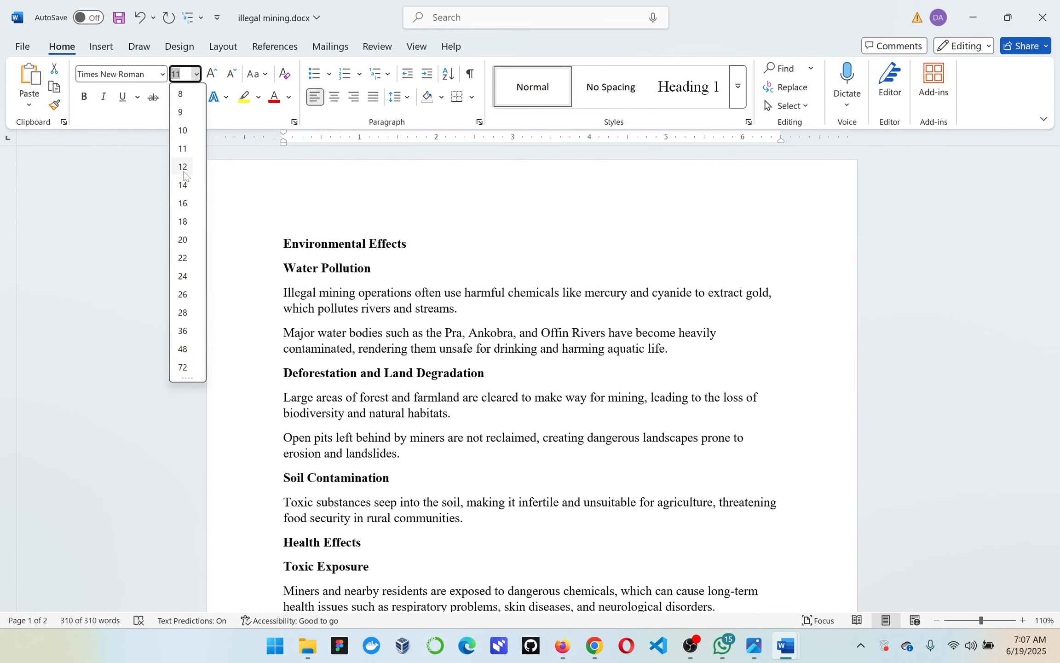
left_click(183, 168)
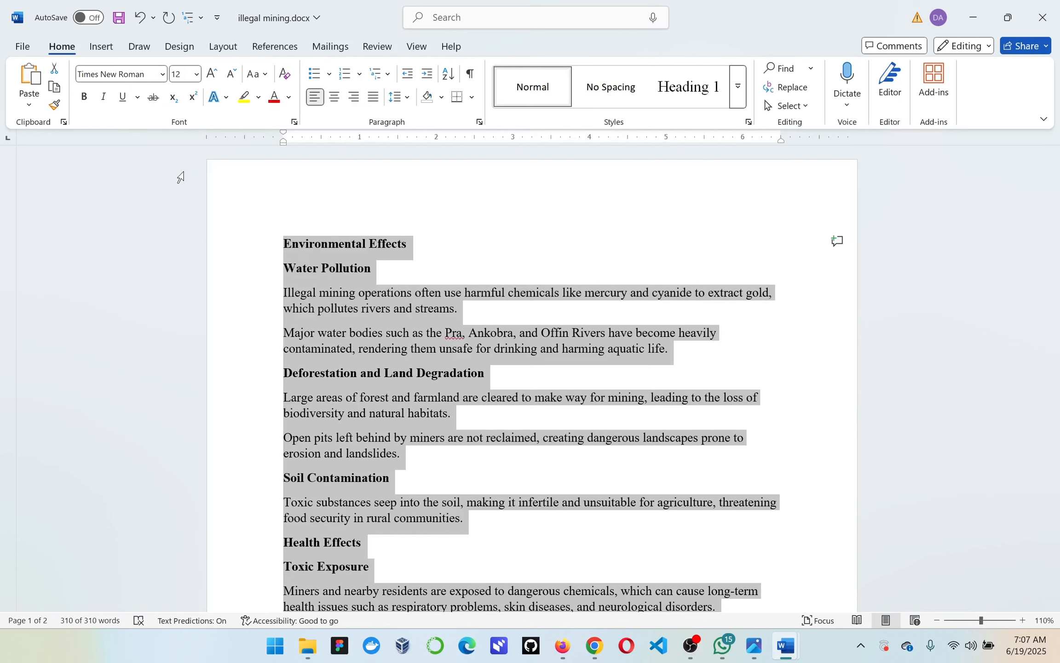
Change the font color of the entire text to the medium blue theme color in the main row of swatches
left_click(289, 98)
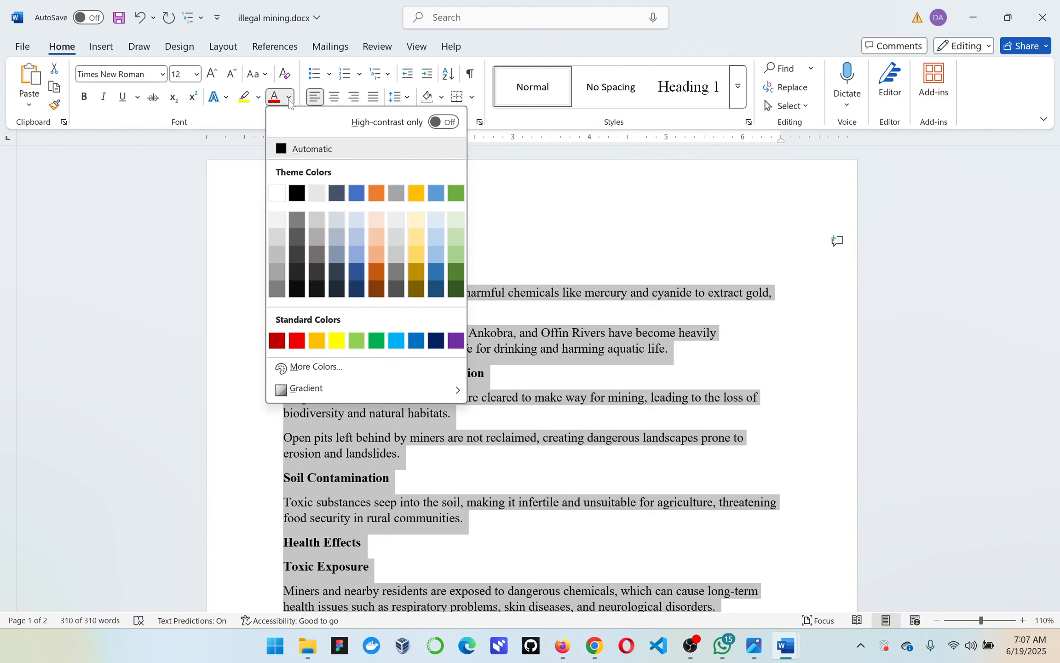
left_click(289, 99)
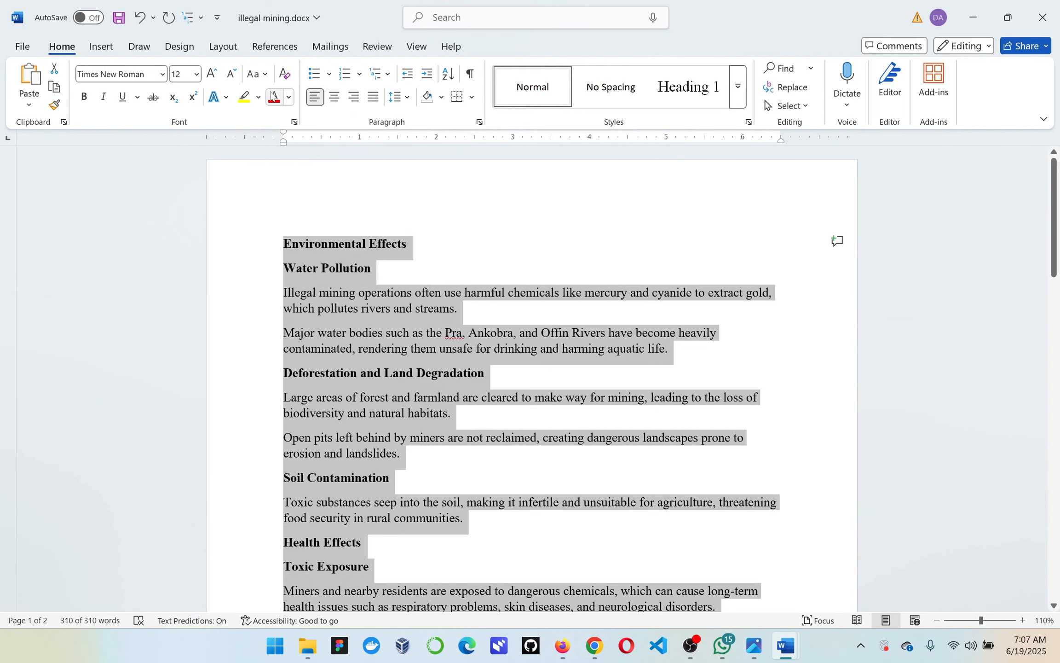
left_click(289, 98)
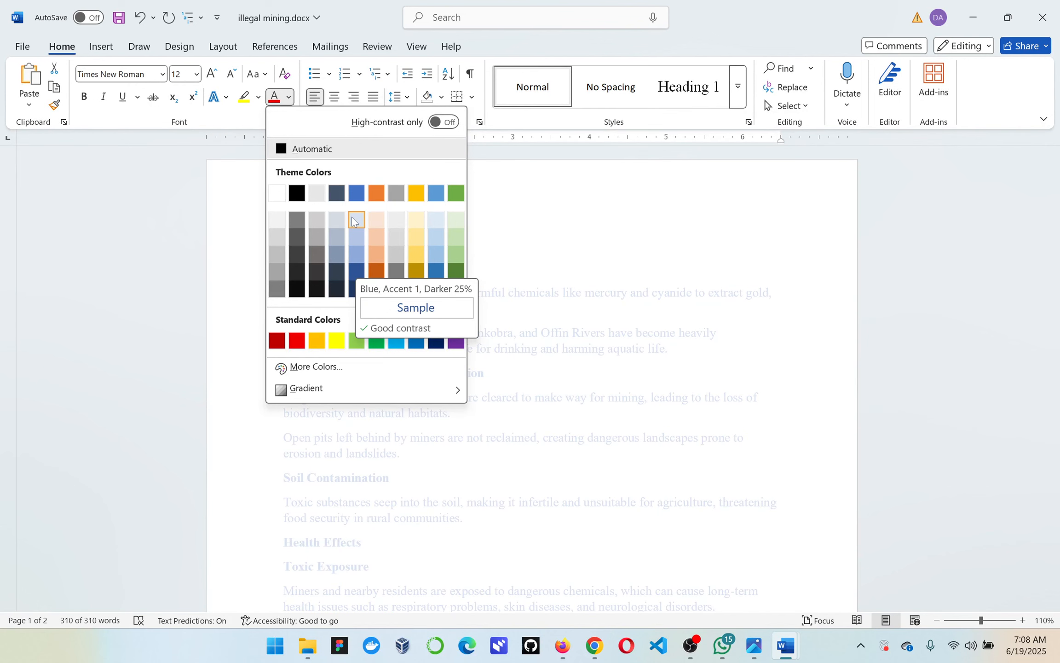
left_click(355, 194)
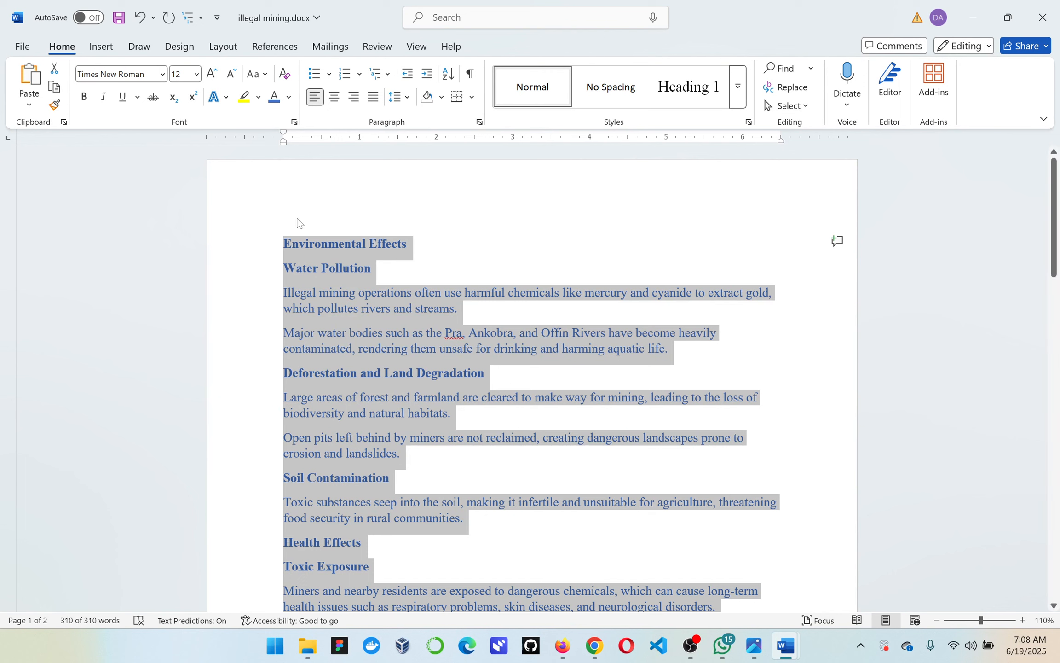
Change the font of the "Environmental Effects" heading to ADLaM Display
left_click(290, 244)
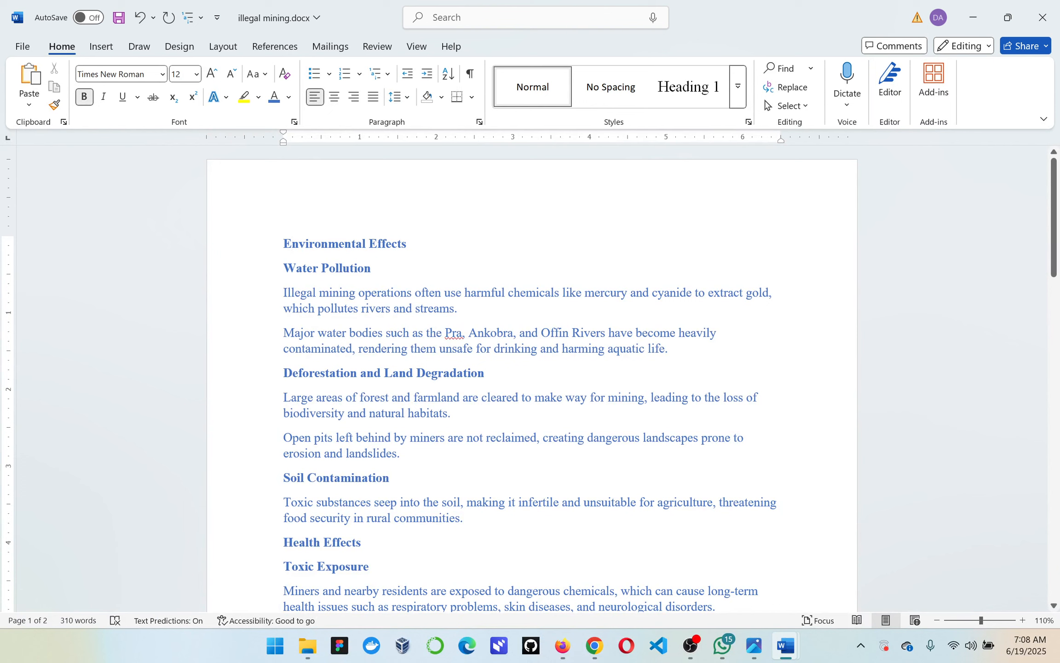
left_click_drag(283, 244, 412, 244)
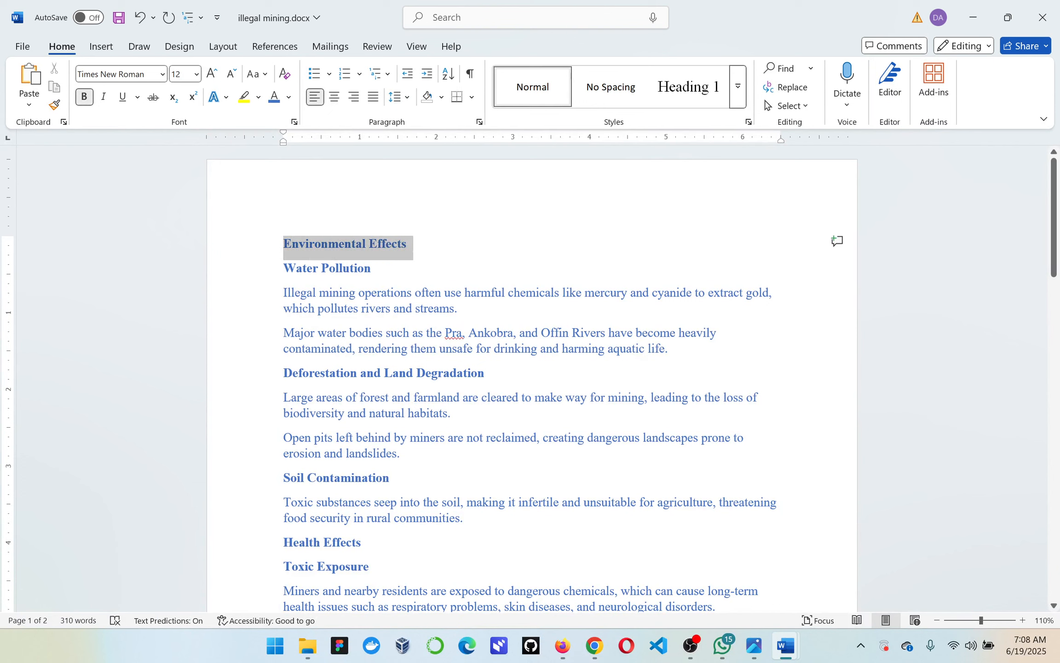
mouse_move(411, 244)
left_mouse_down()
mouse_move(328, 244)
mouse_move(405, 243)
left_mouse_up()
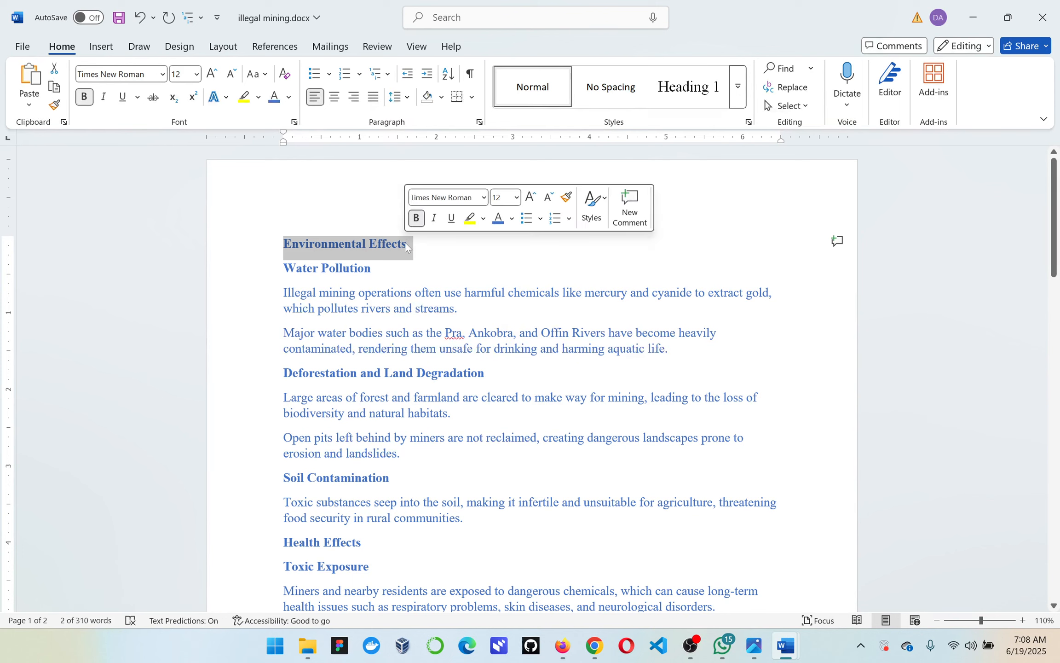
left_click(163, 74)
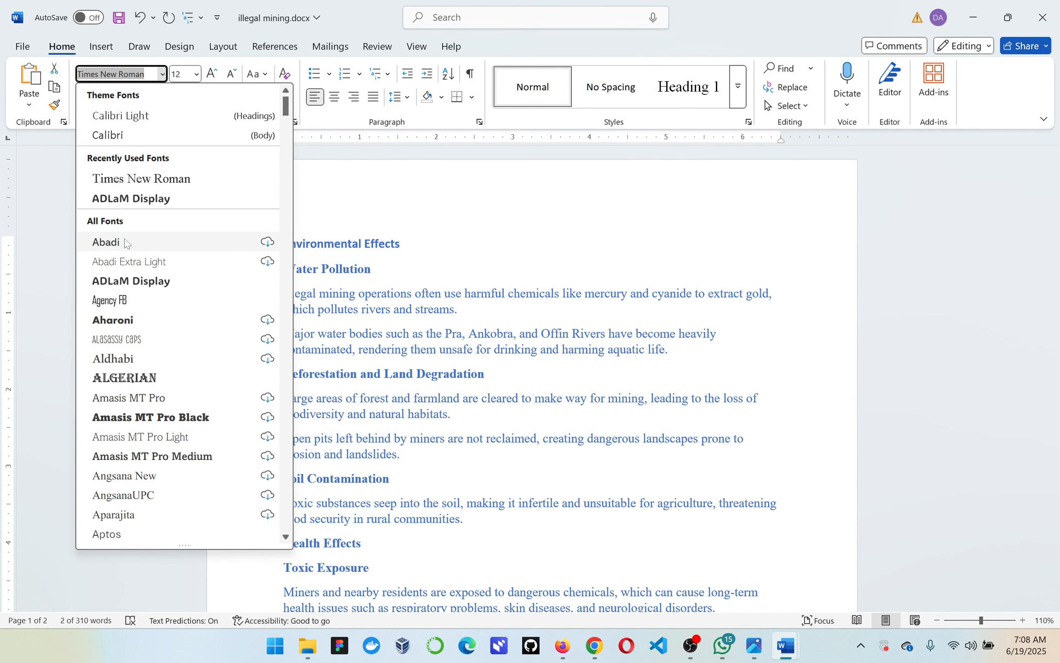
left_click(123, 288)
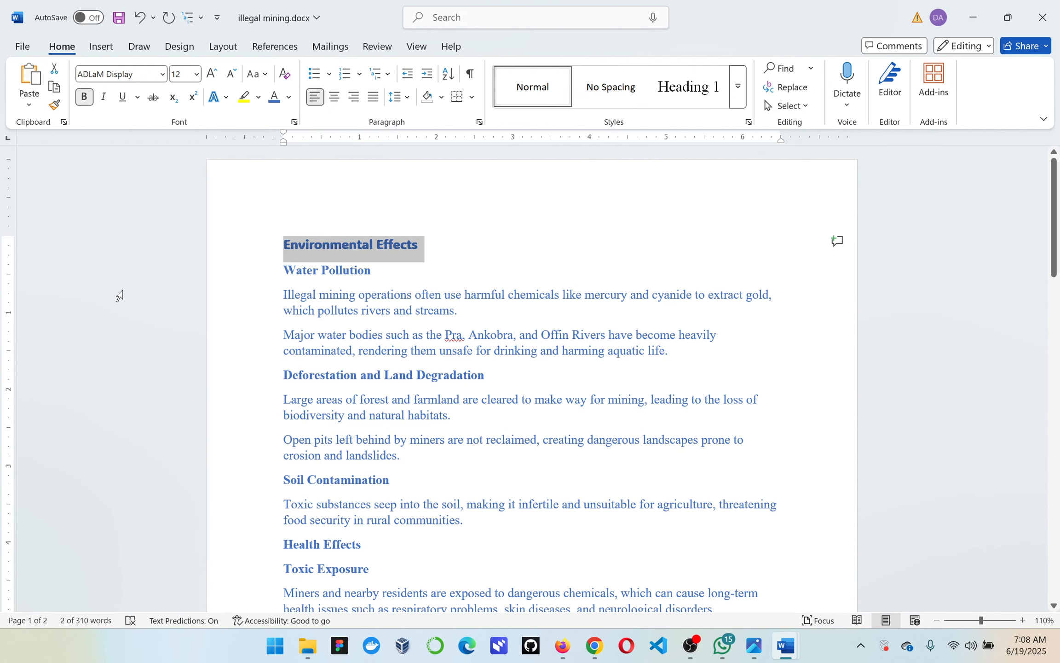
Give the "Environmental Effects" heading the orange-gold standard font color and set its size to 16
left_click(289, 97)
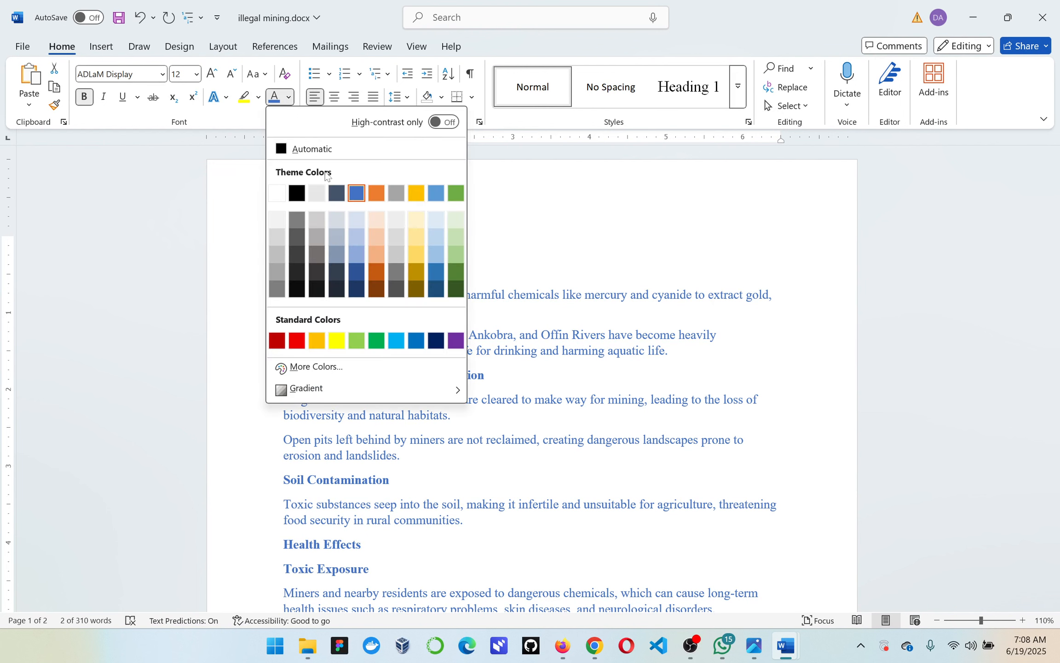
left_click(316, 340)
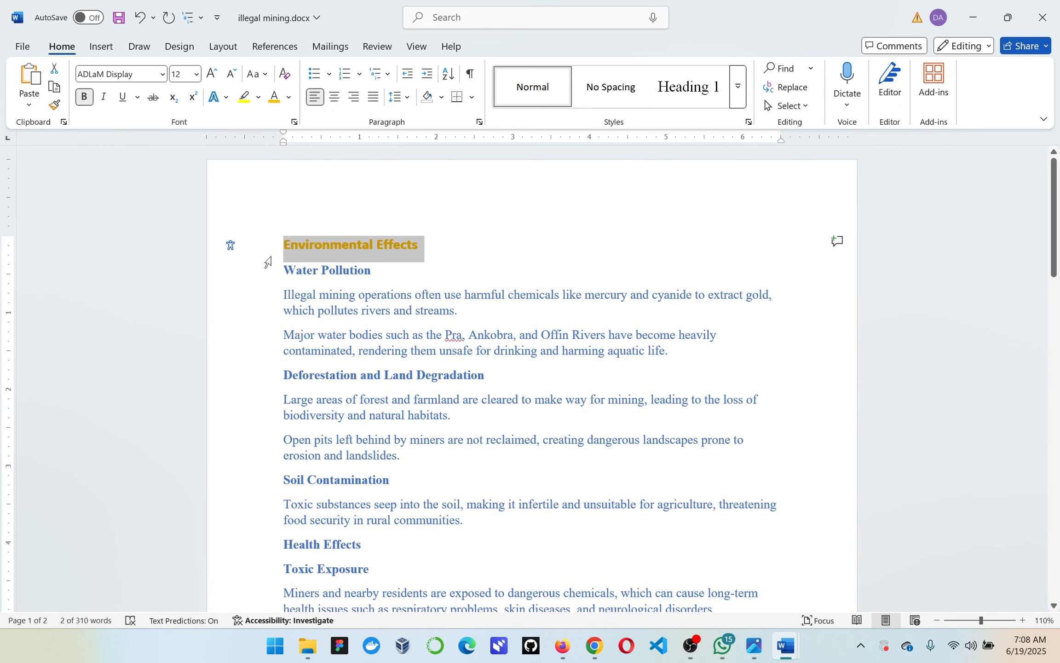
left_click(194, 77)
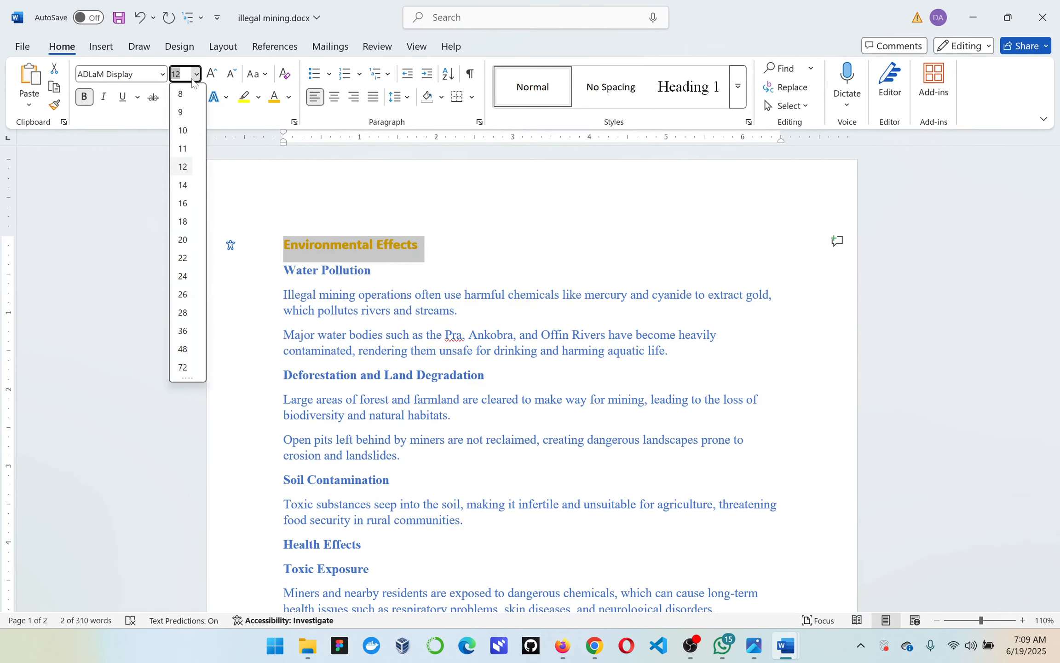
left_click(182, 206)
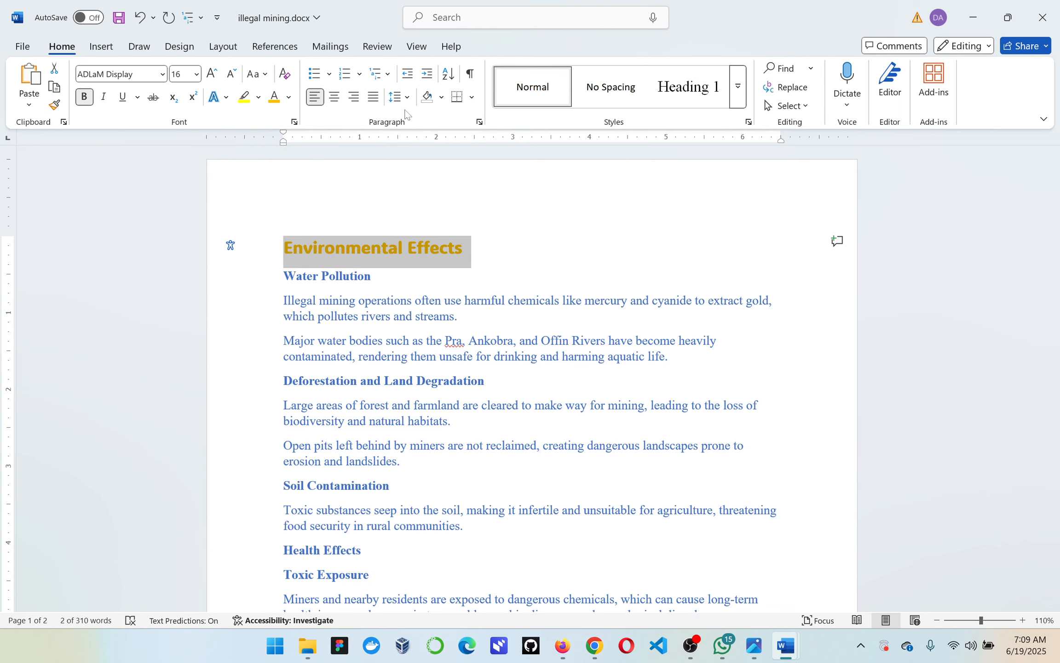
Try center and right alignment on the "Environmental Effects" heading and leave it centered
left_click(336, 97)
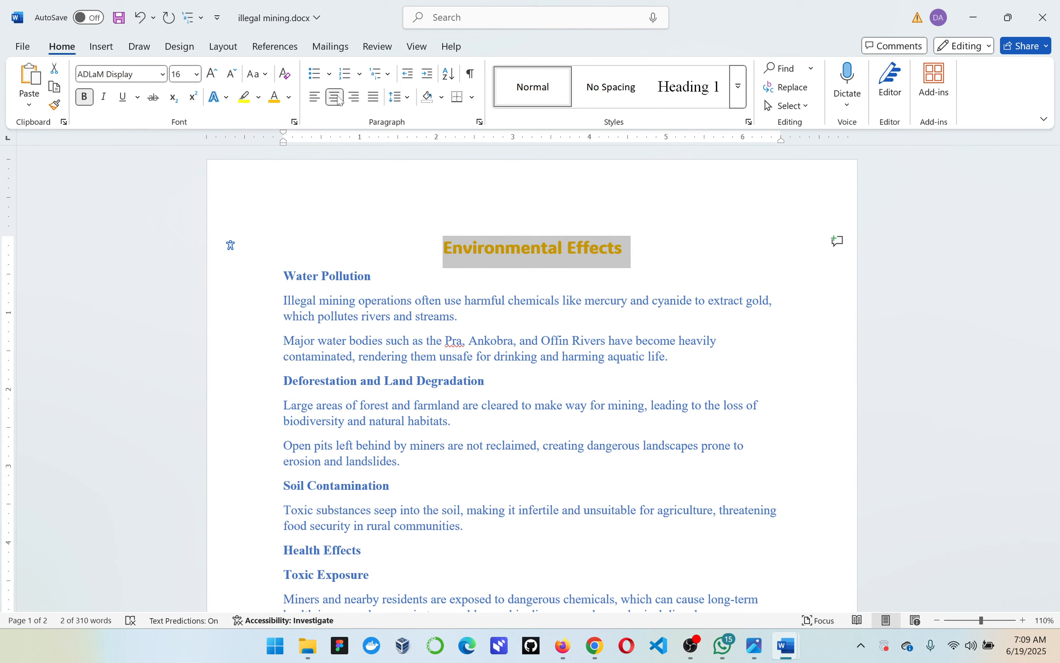
left_click(353, 98)
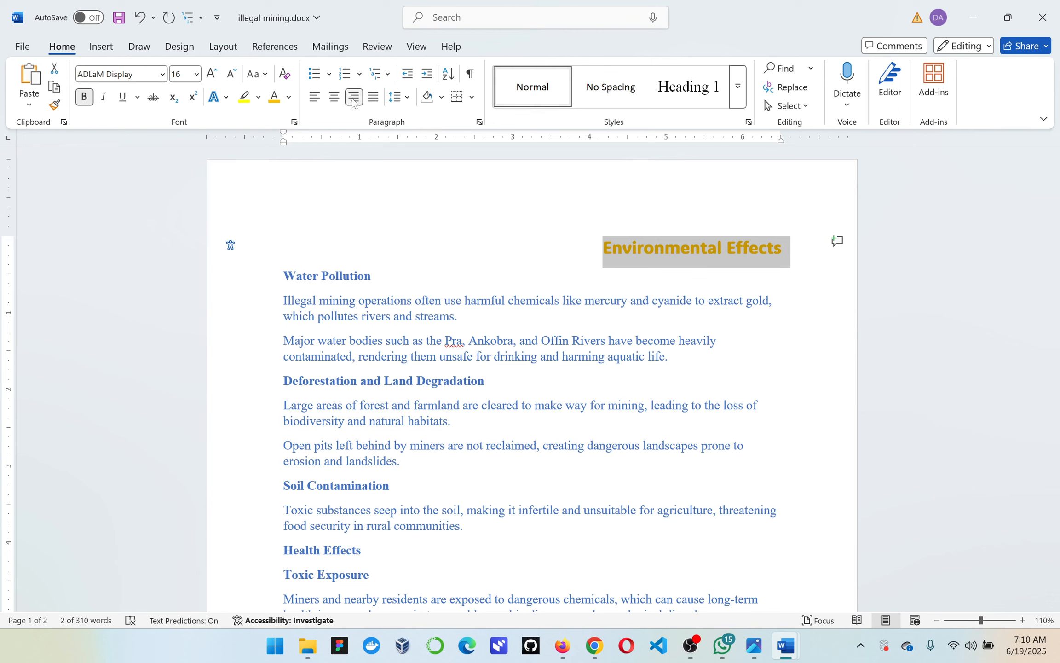
left_click(336, 98)
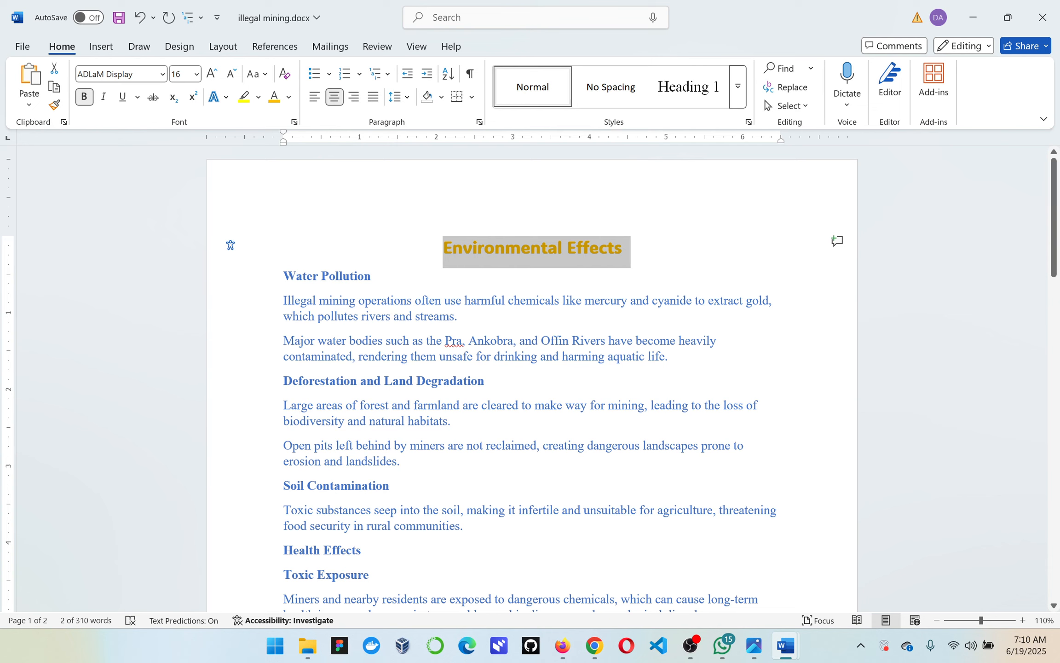
Justify all the text from the "Water Pollution" subheading to the end of the document
double_click(285, 277)
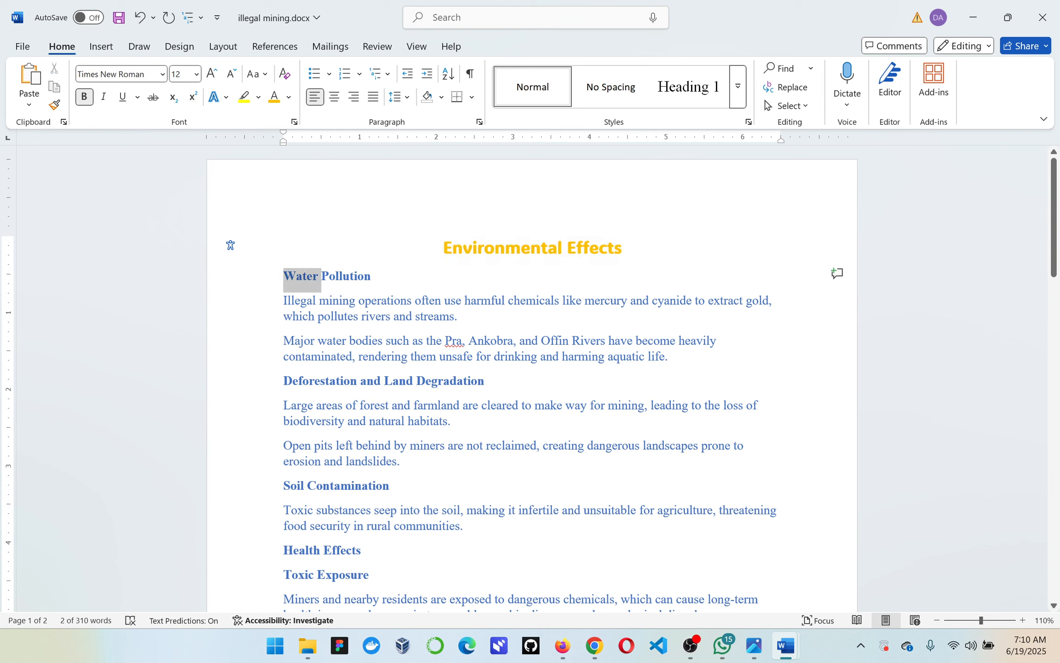
mouse_move(283, 277)
left_mouse_down()
mouse_move(312, 277)
mouse_move(462, 340)
mouse_move(485, 381)
mouse_move(522, 405)
mouse_move(465, 526)
mouse_move(371, 576)
mouse_move(460, 617)
mouse_move(460, 152)
mouse_move(520, 351)
mouse_move(520, 376)
mouse_move(490, 396)
left_mouse_up()
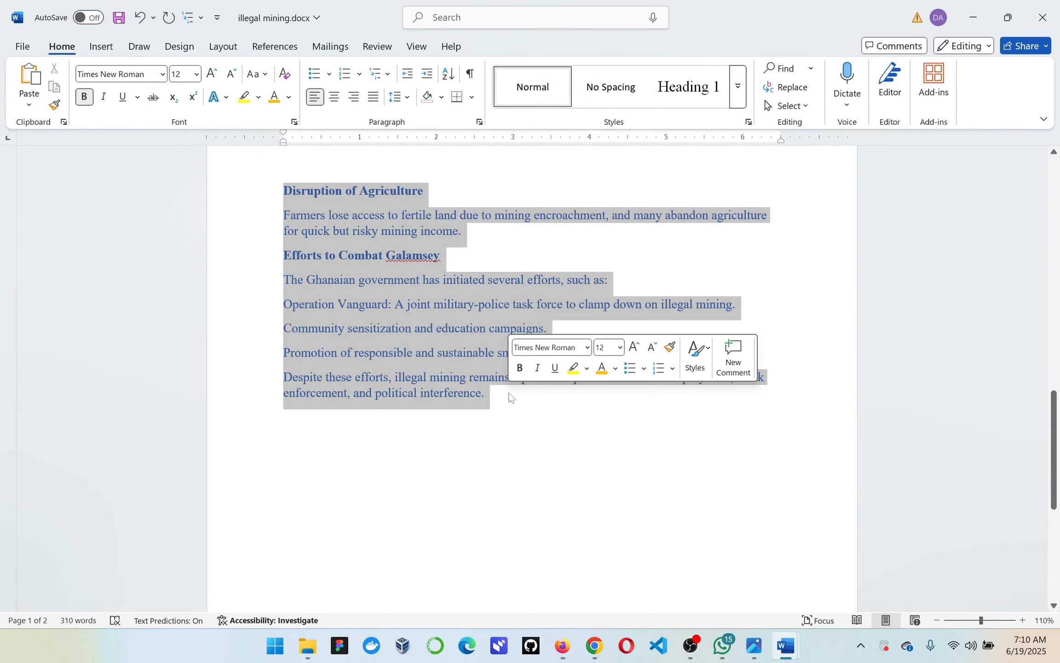
left_click(375, 97)
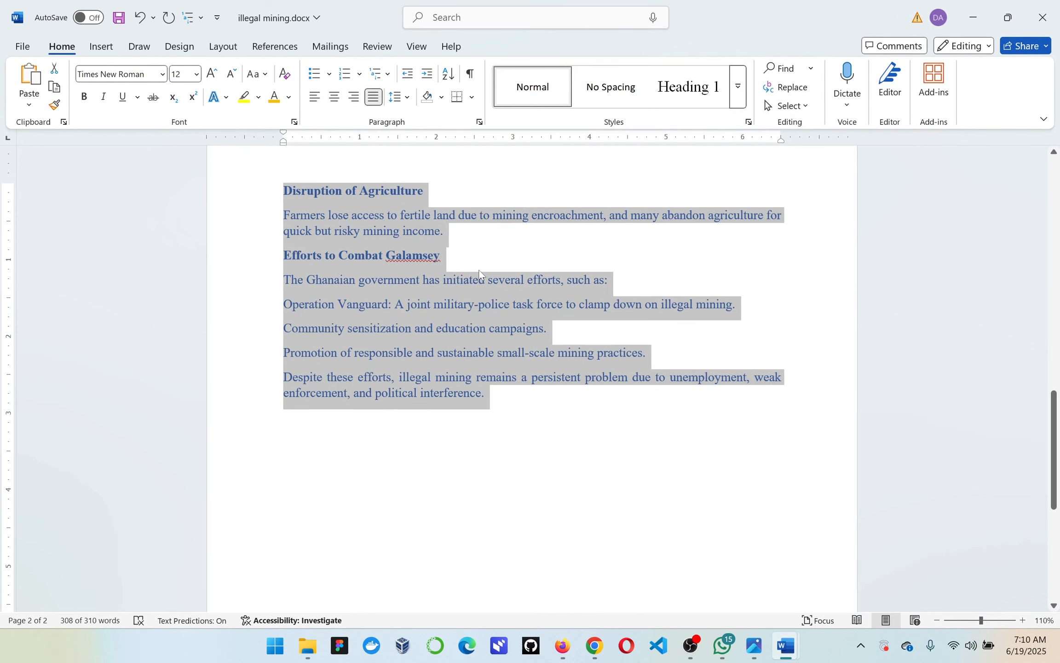
scroll(479, 274, "up", 10)
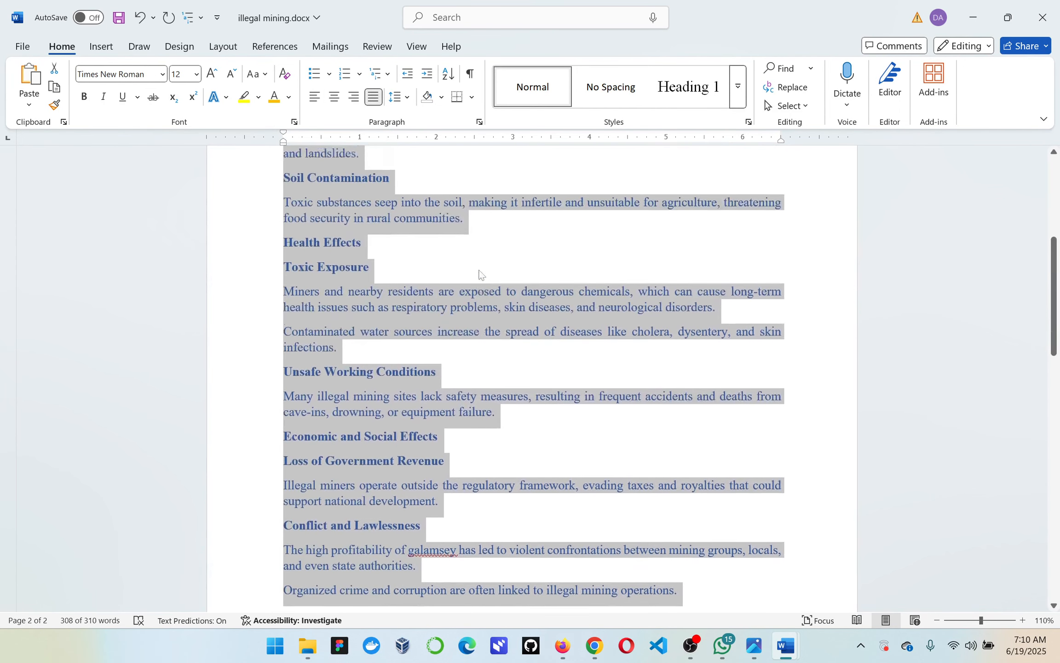
scroll(479, 274, "up", 8)
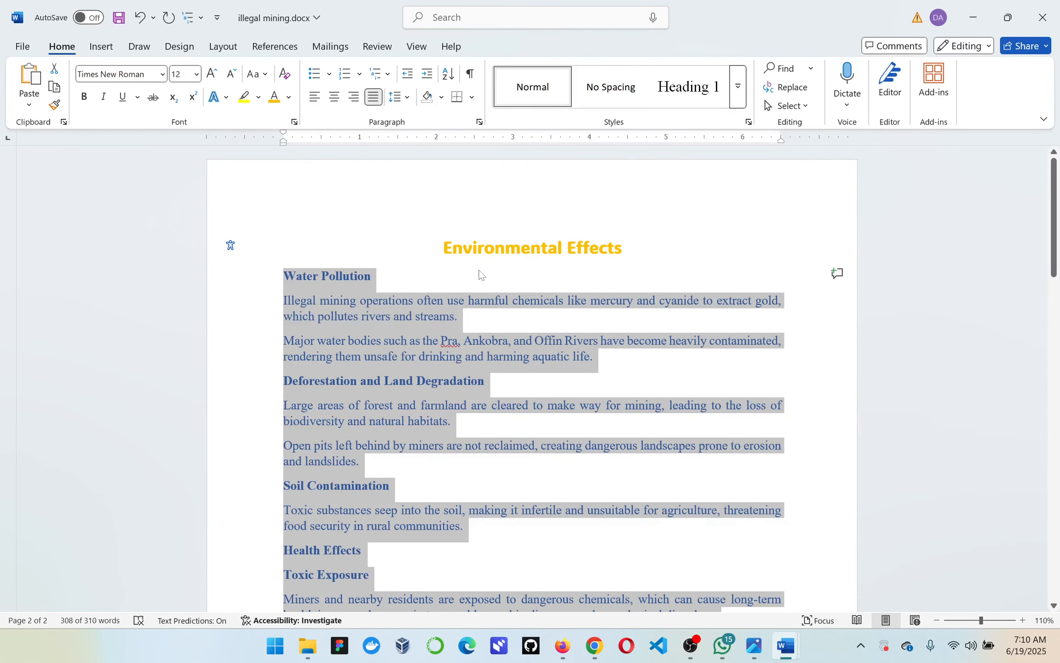
left_click(336, 340)
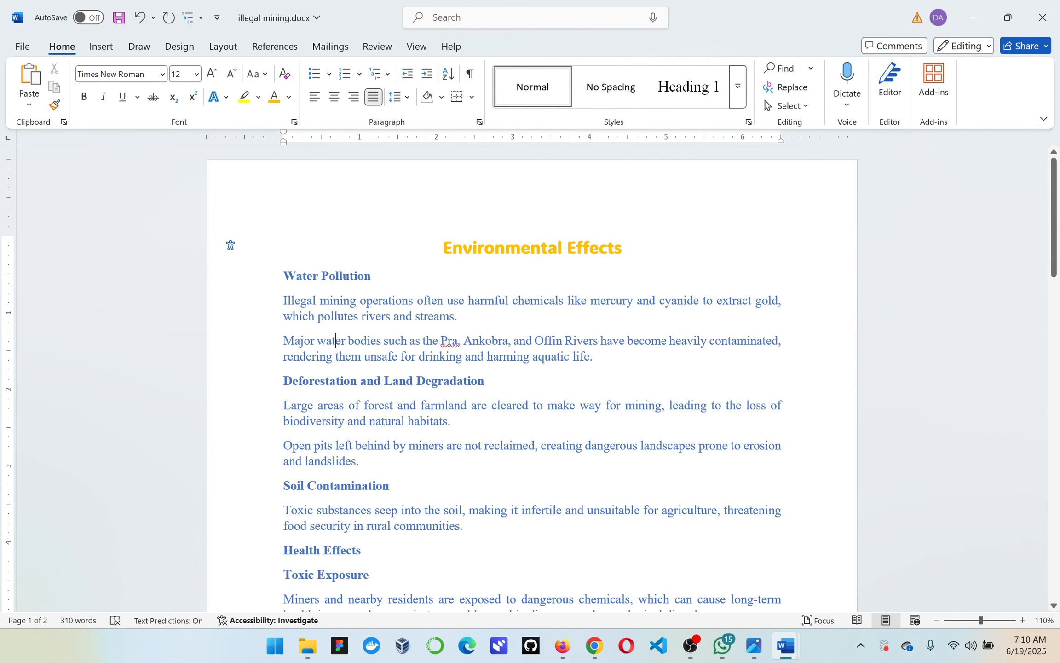
left_click(690, 645)
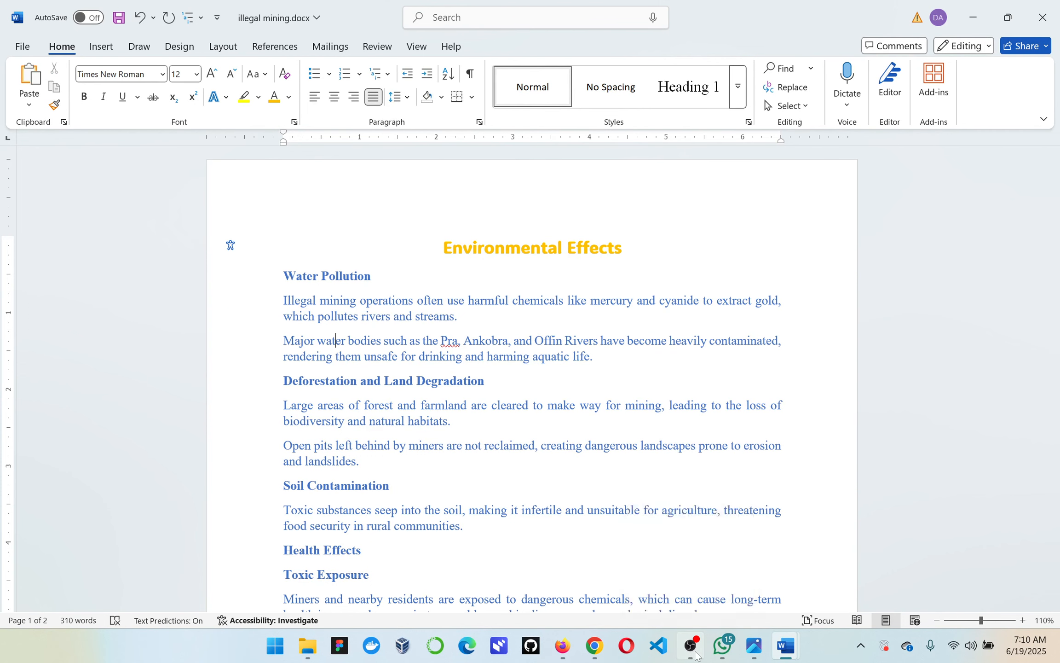